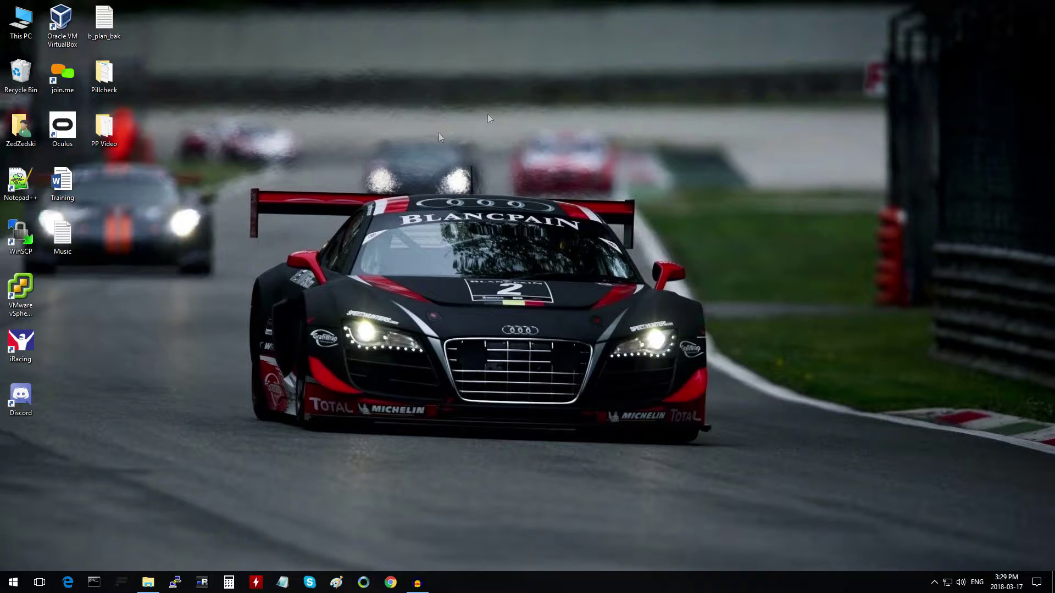
Step: Bring up the VR folder in File Explorer and watch video 1 to the end, pausing once around 00:11, and close the player
left_click(147, 582)
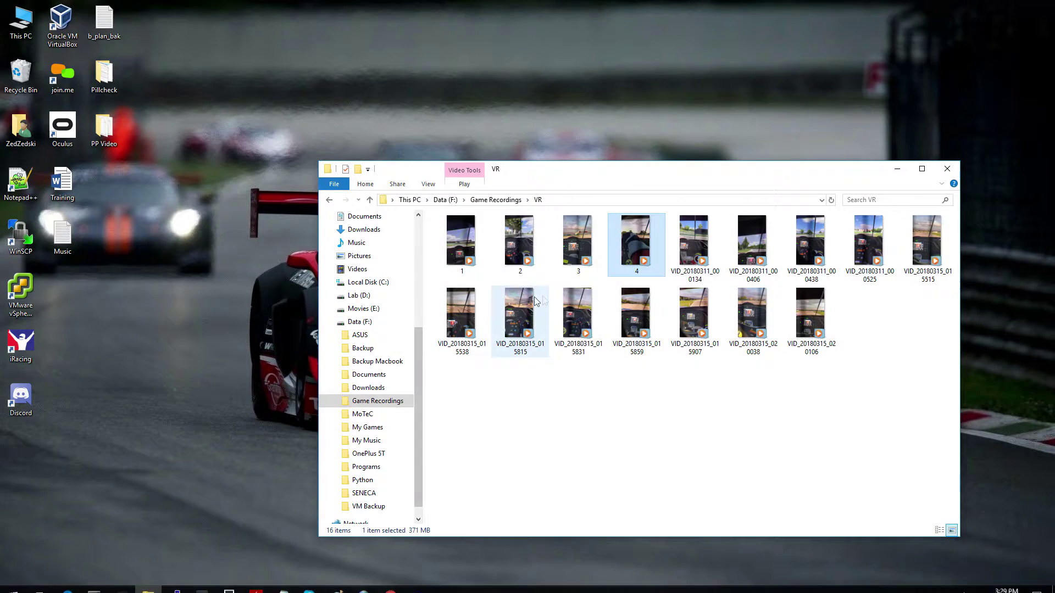
left_click(464, 240)
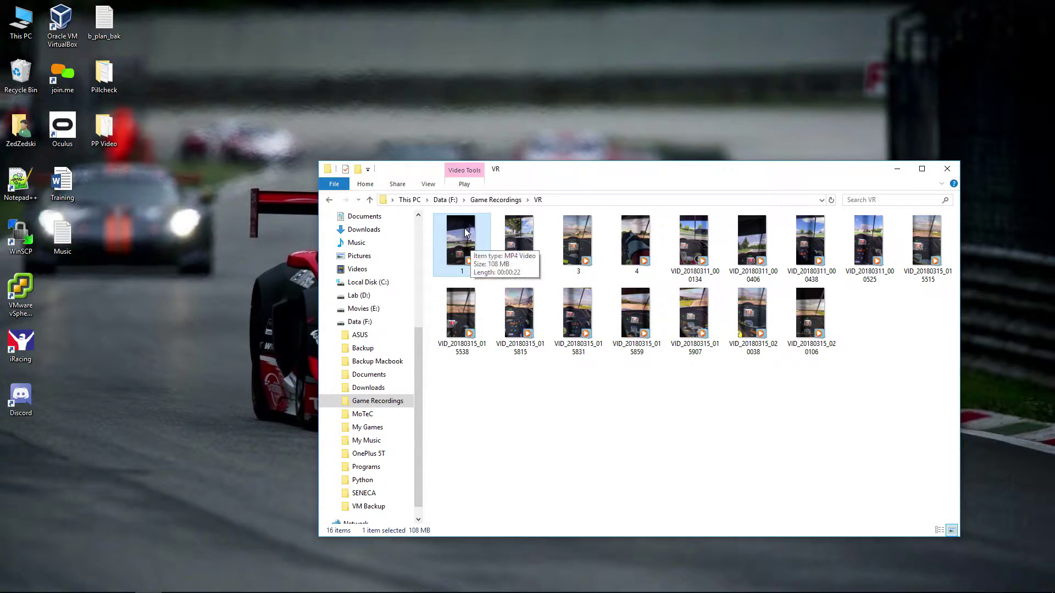
double_click(465, 242)
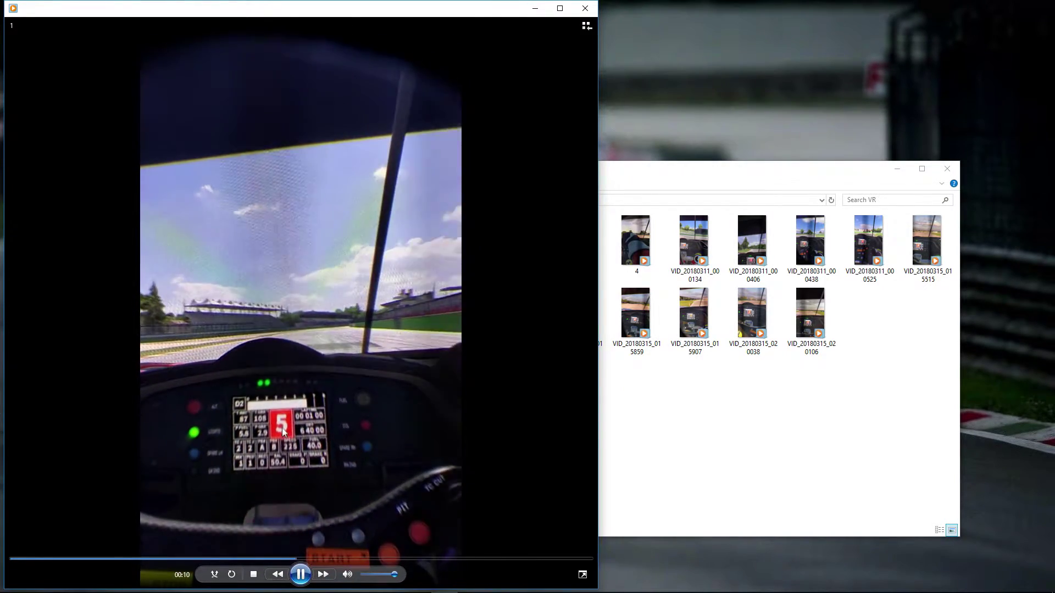
left_click(305, 222)
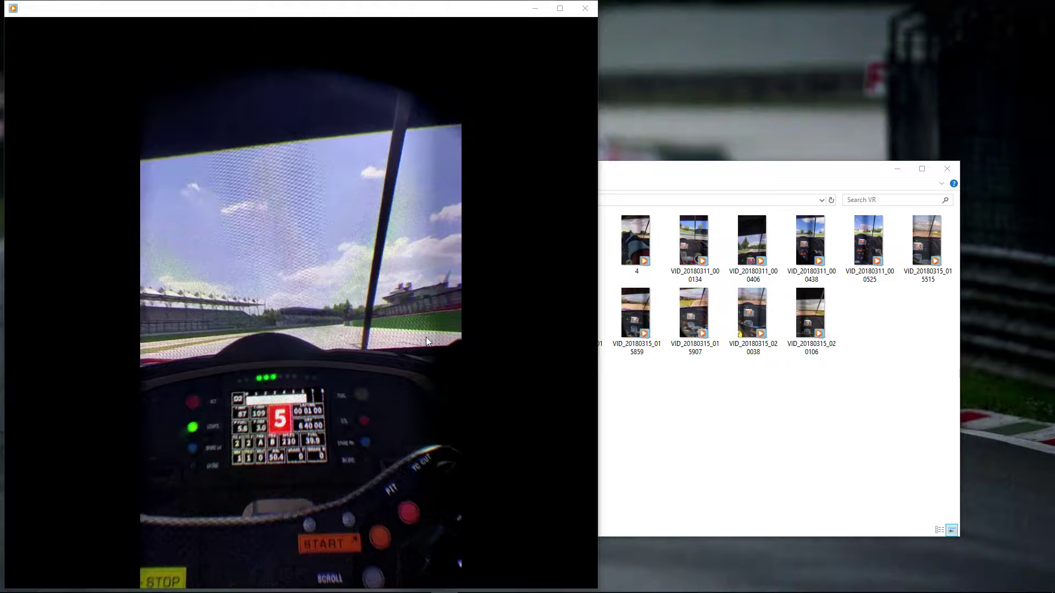
mouse_move(434, 310)
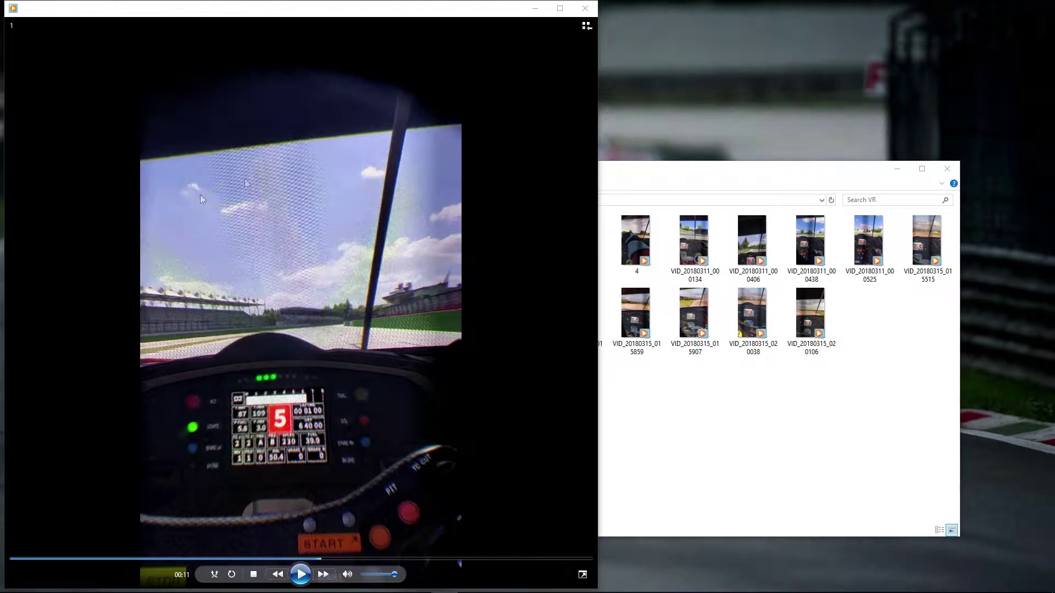
left_click(300, 574)
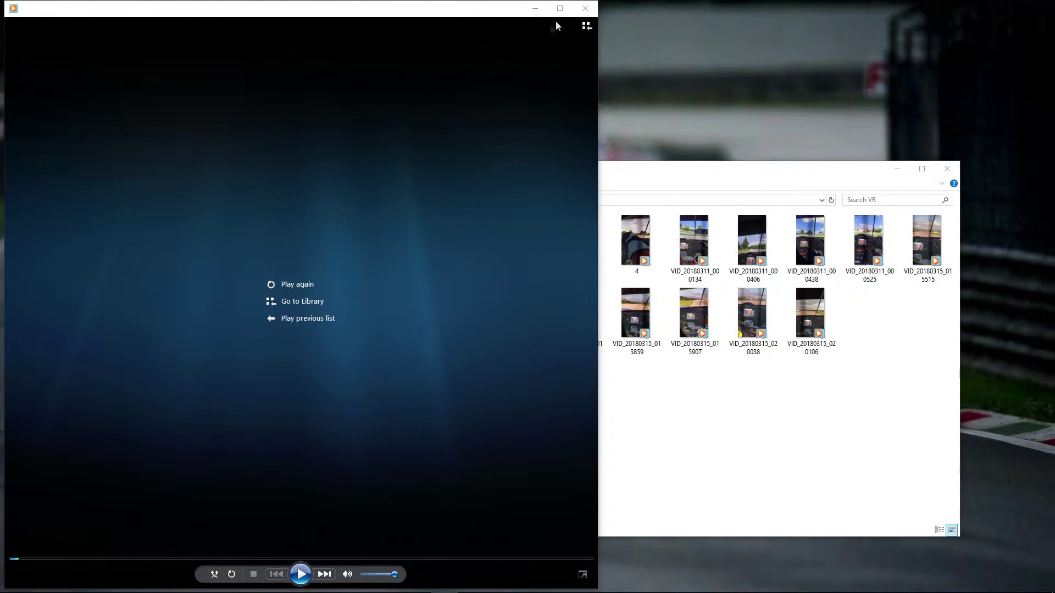
left_click(585, 8)
Step: Play video 2 from the VR folder, pausing at several points to examine the cockpit view, and close the player
double_click(500, 266)
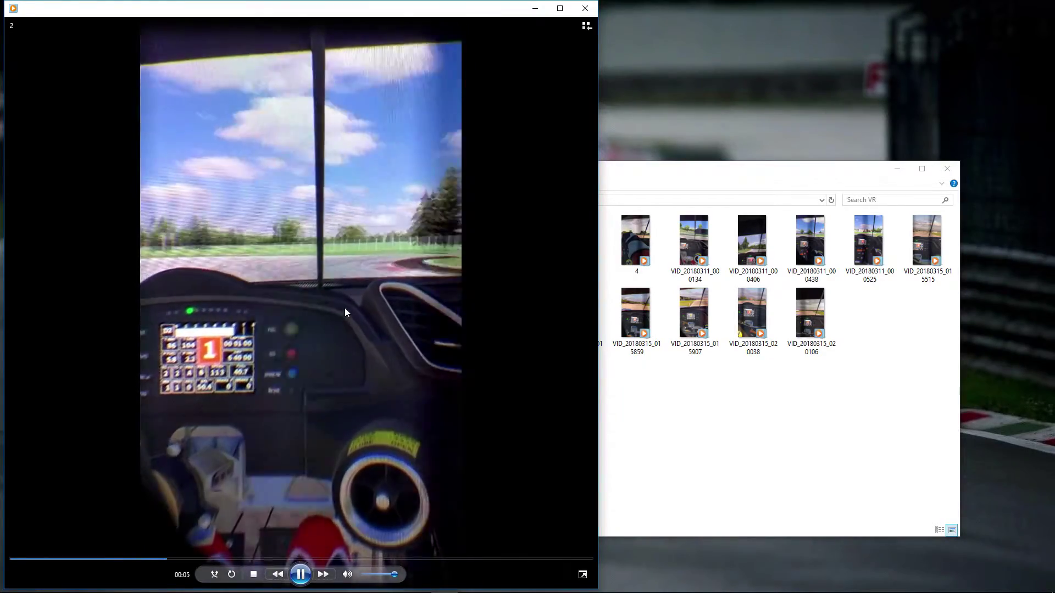
left_click(300, 581)
left_click(301, 581)
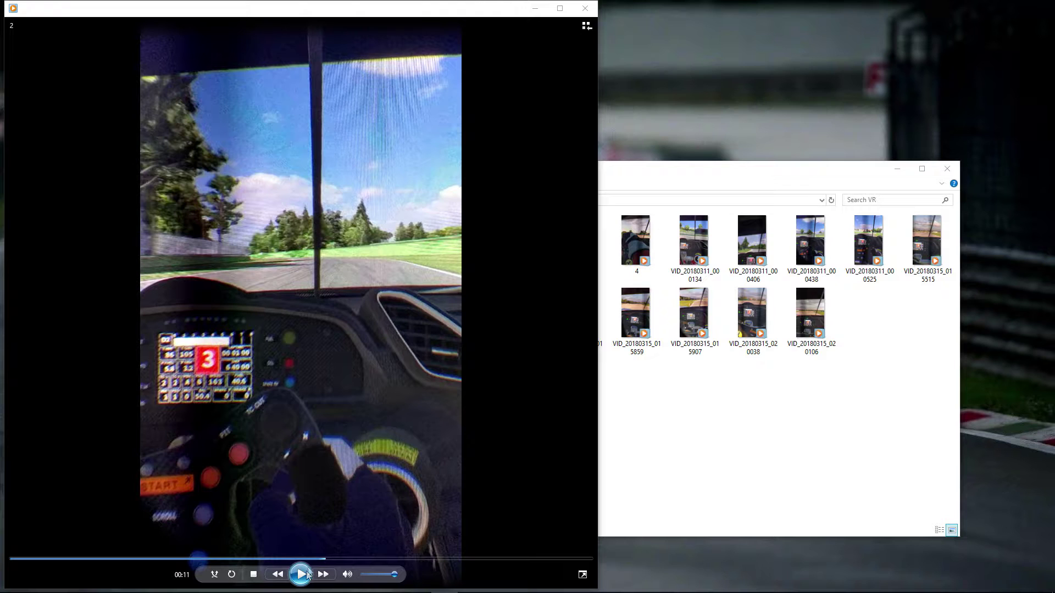
left_click(304, 578)
left_click(328, 539)
left_click(256, 423)
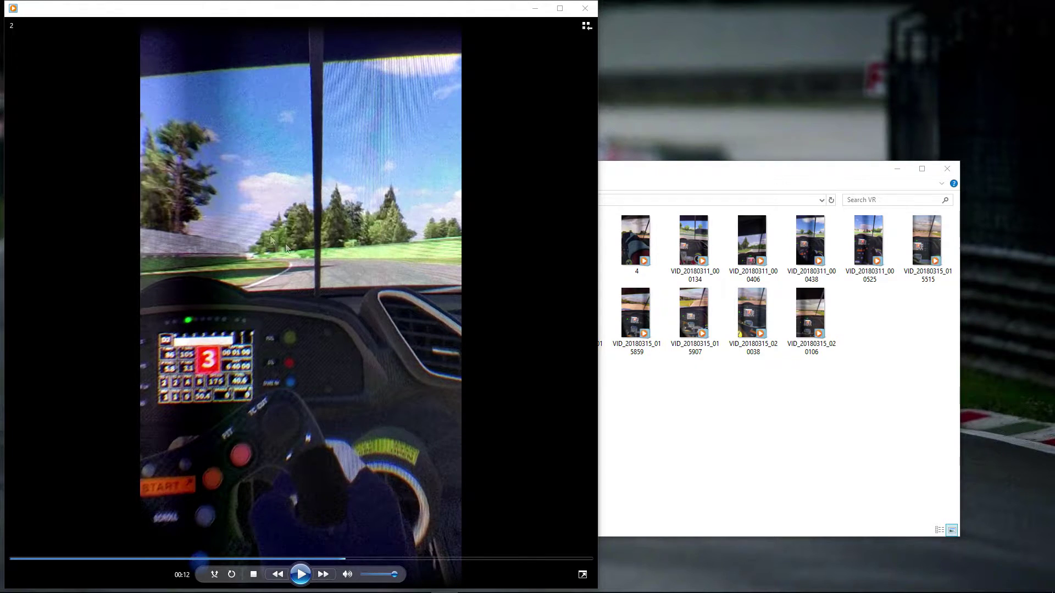
left_click(402, 391)
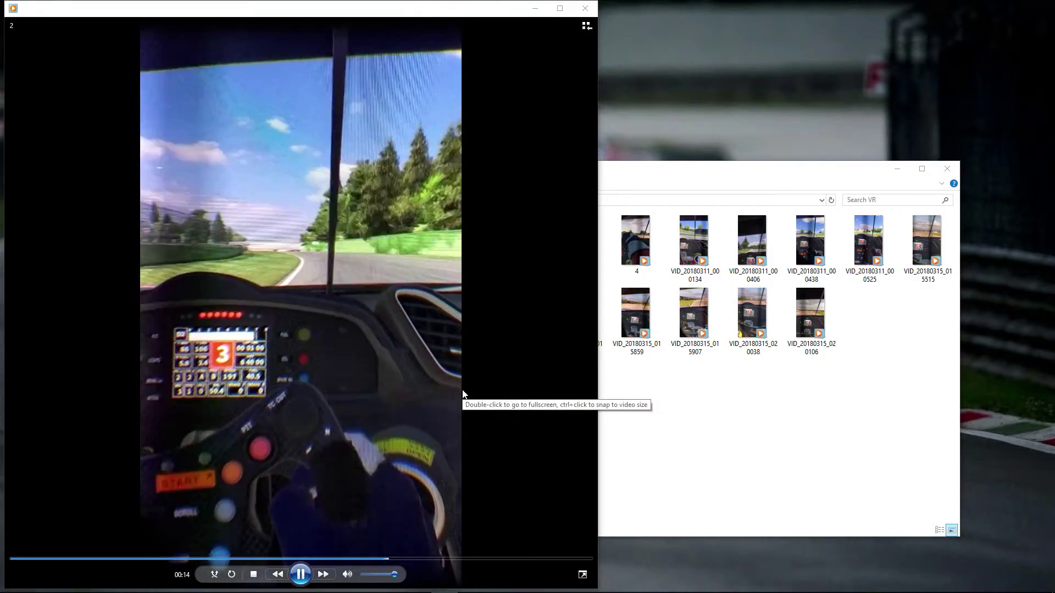
left_click(300, 576)
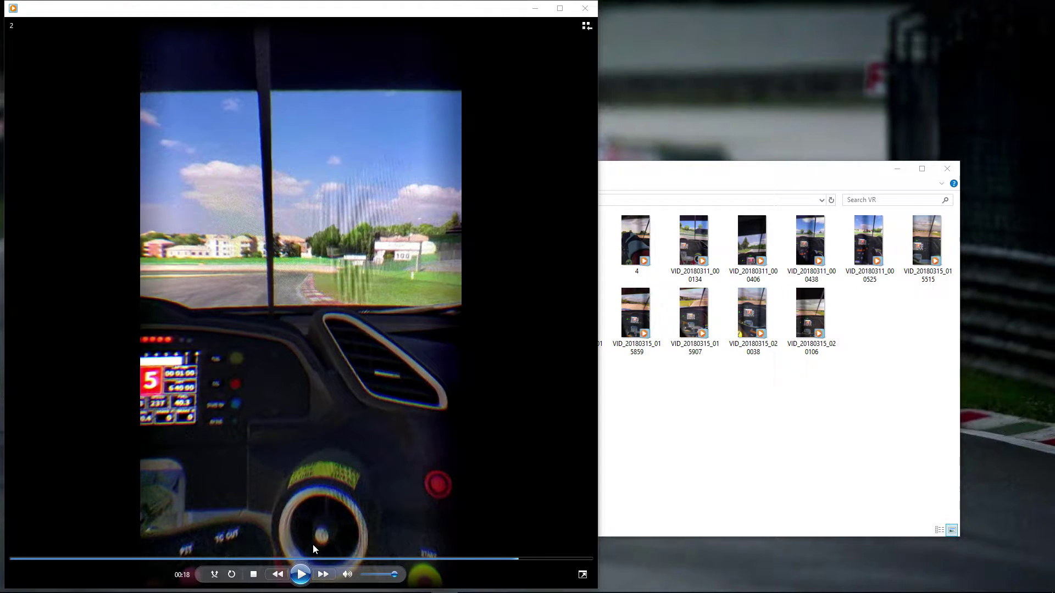
left_click(300, 574)
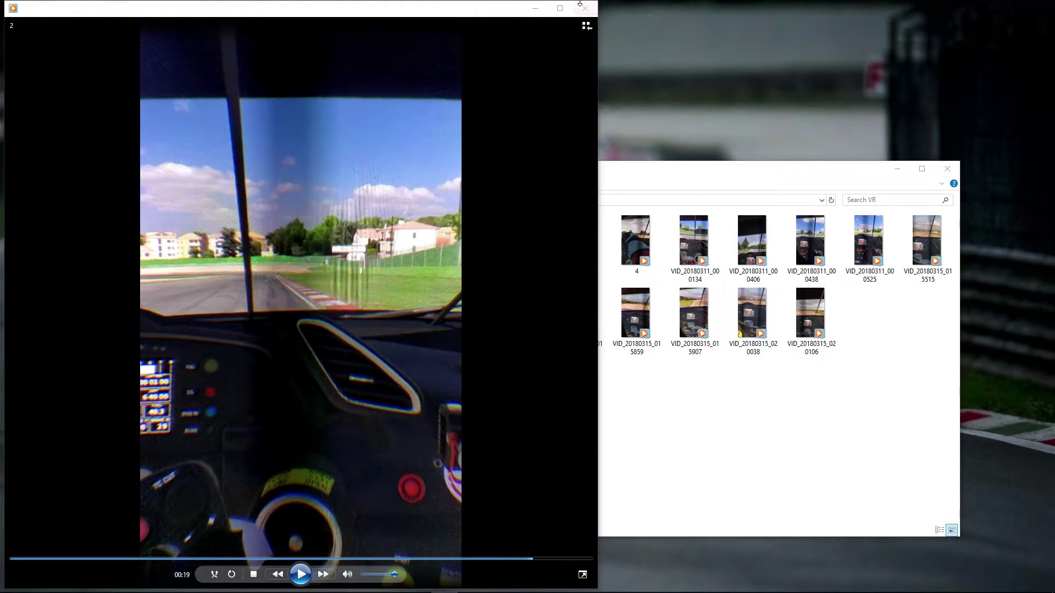
left_click(584, 8)
Step: Play video 3 from the VR folder to the end, pausing to examine the dashboard and track ahead, and close the player
double_click(582, 236)
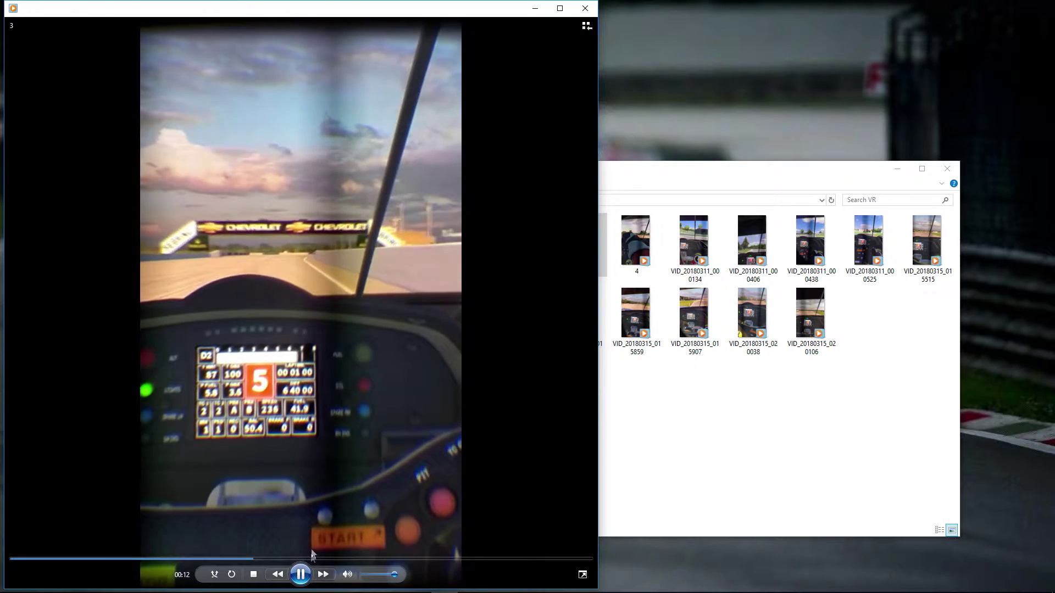
left_click(327, 422)
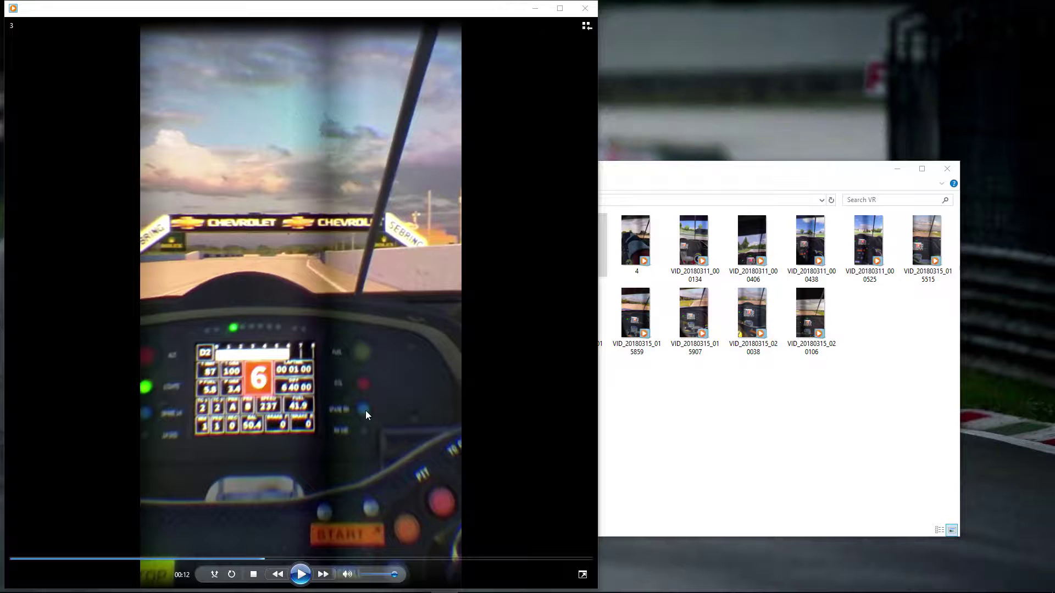
left_click(301, 575)
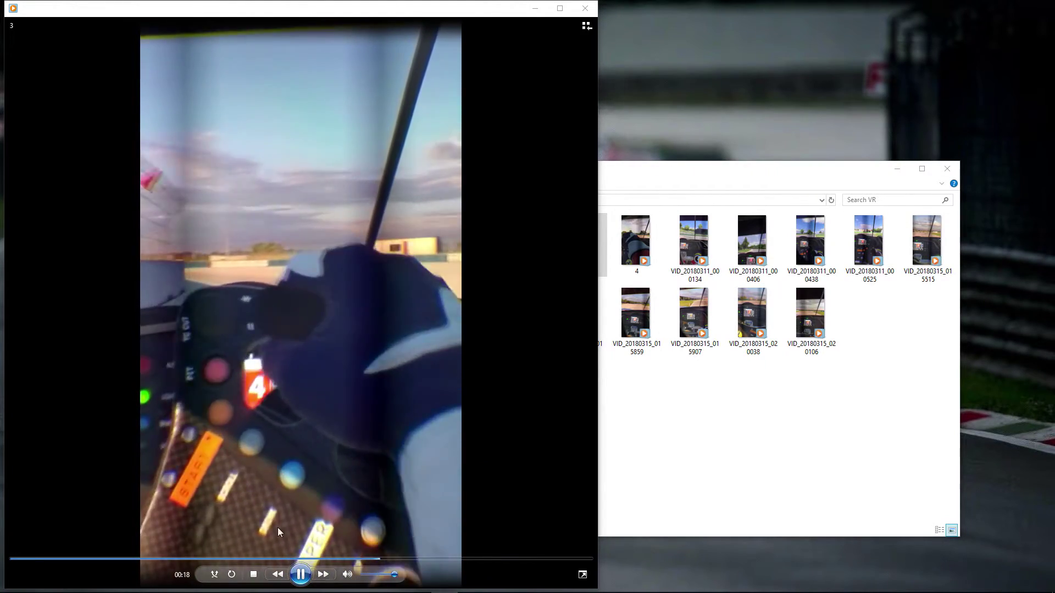
left_click(301, 574)
left_click(301, 575)
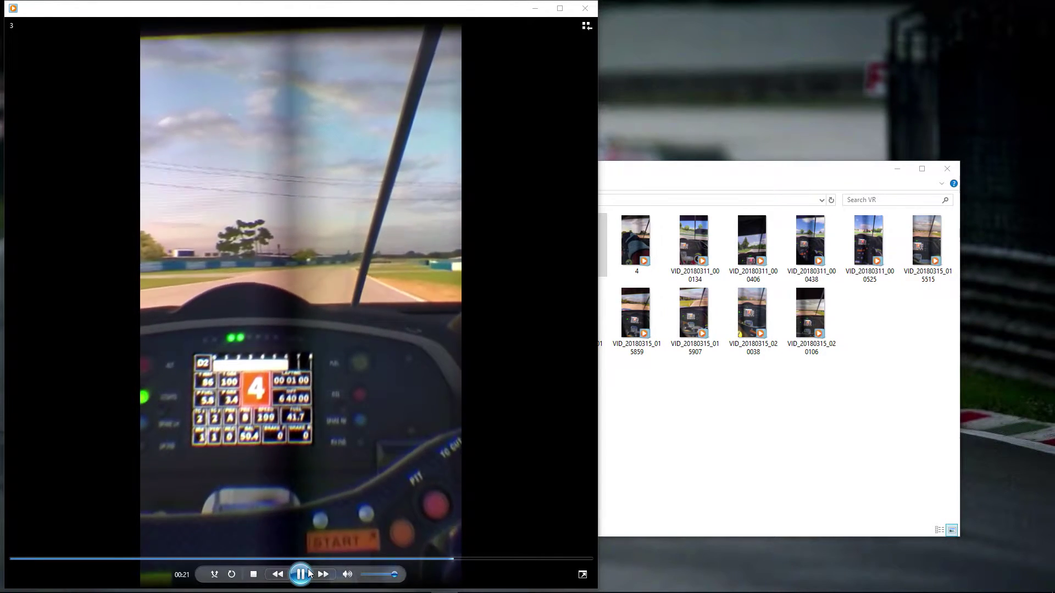
left_click(301, 575)
left_click(301, 574)
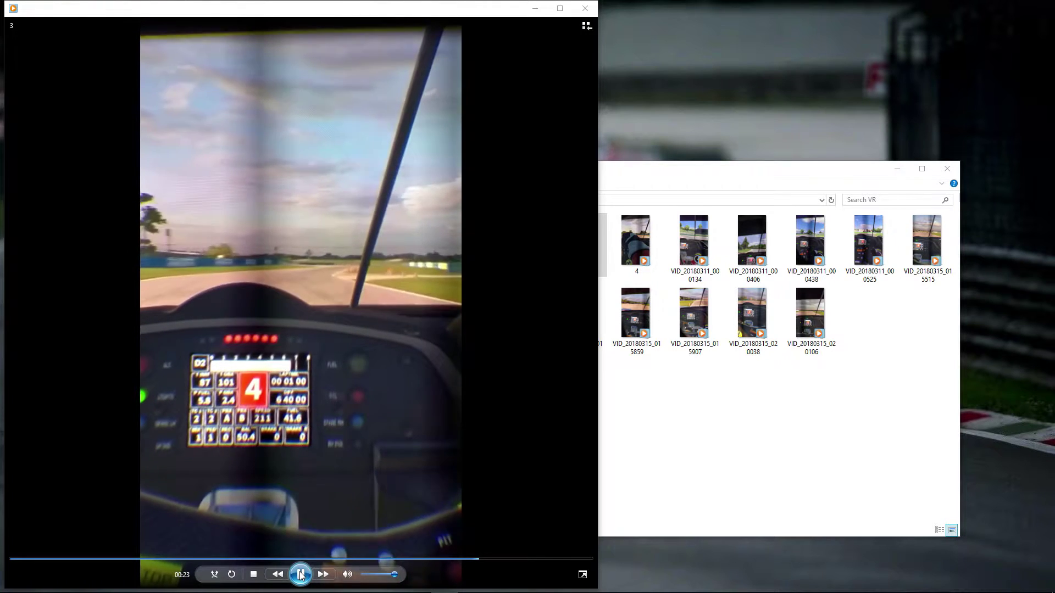
left_click(304, 576)
left_click(305, 576)
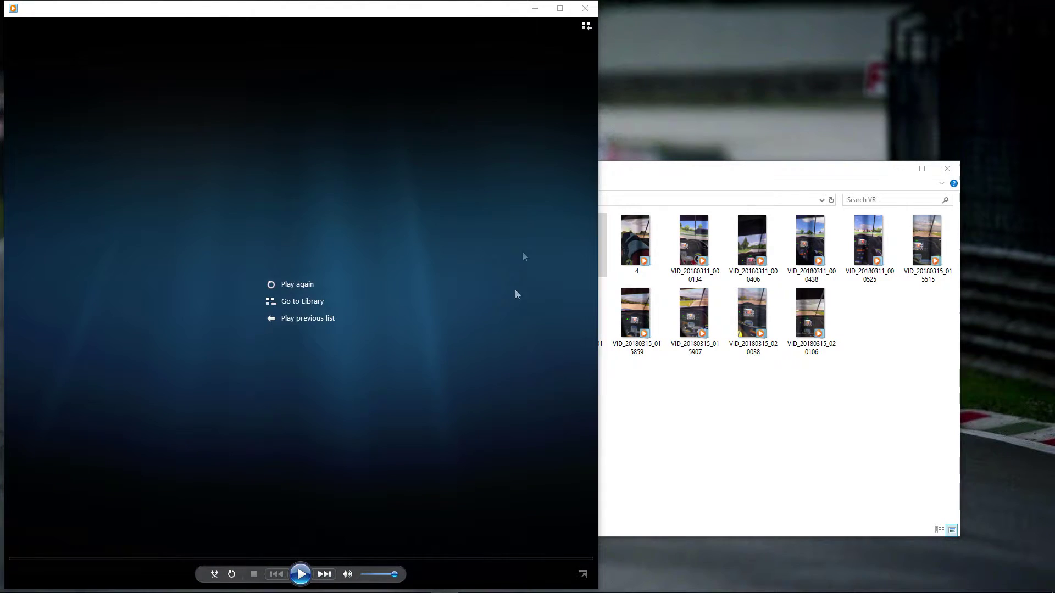
key("alt+F4")
Step: Watch video 4 from the VR folder, pausing on the cockpit's switch panel, and put away the player and folder windows
double_click(631, 248)
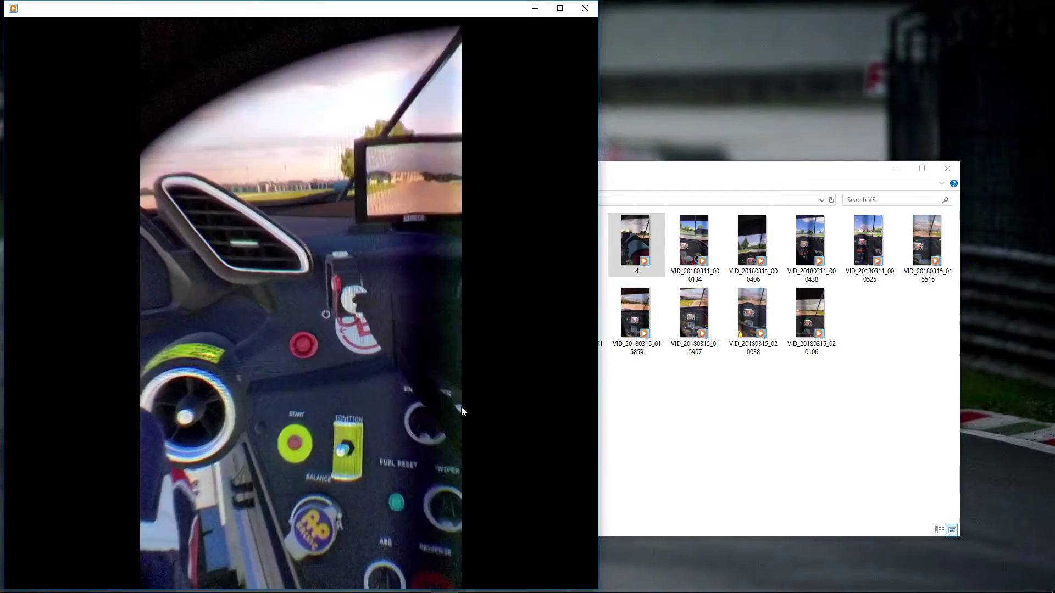
mouse_move(271, 552)
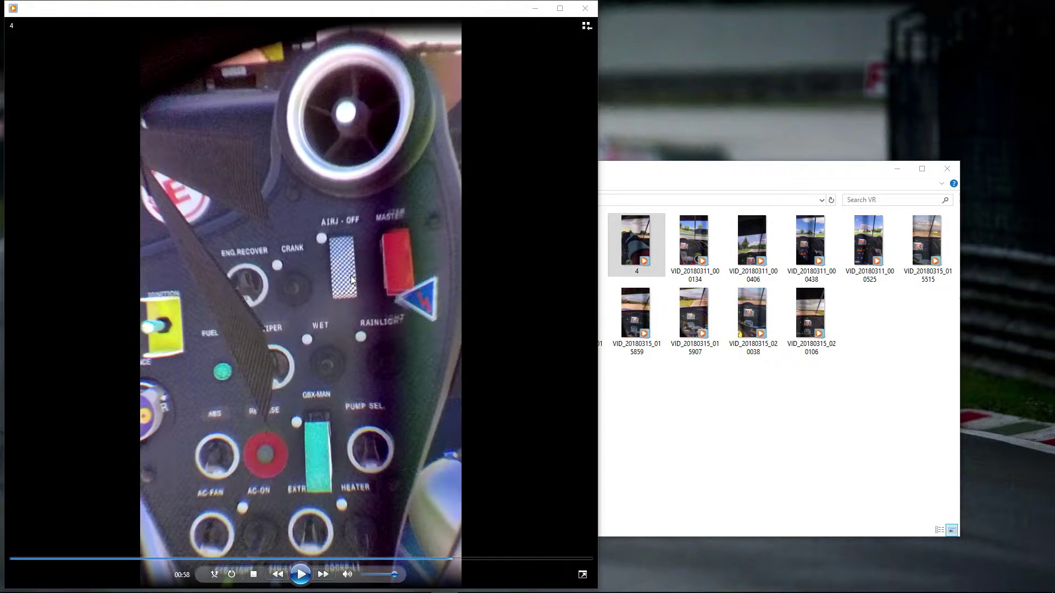
left_click(298, 575)
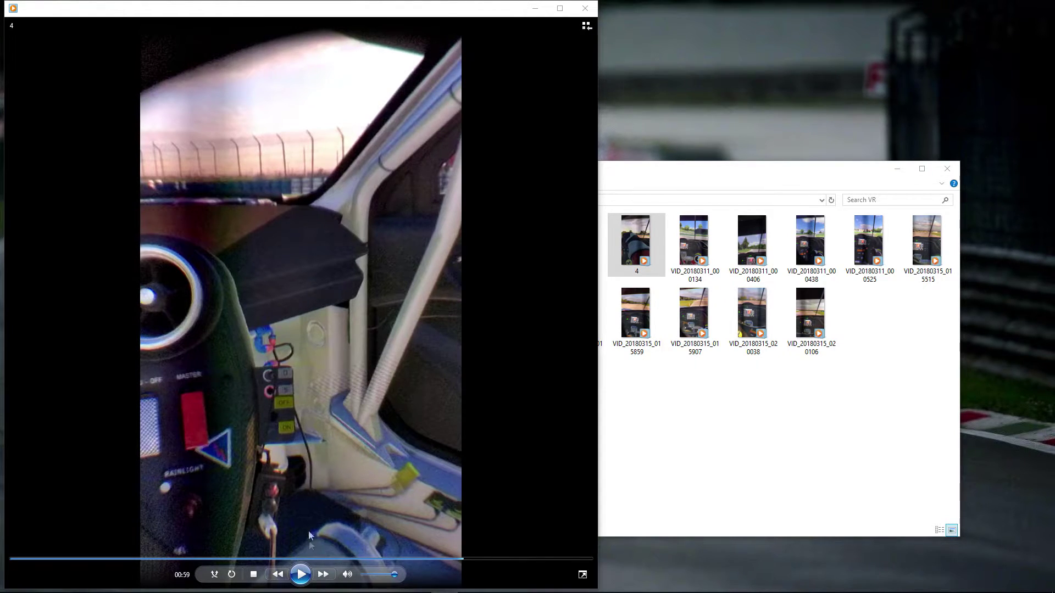
left_click(301, 575)
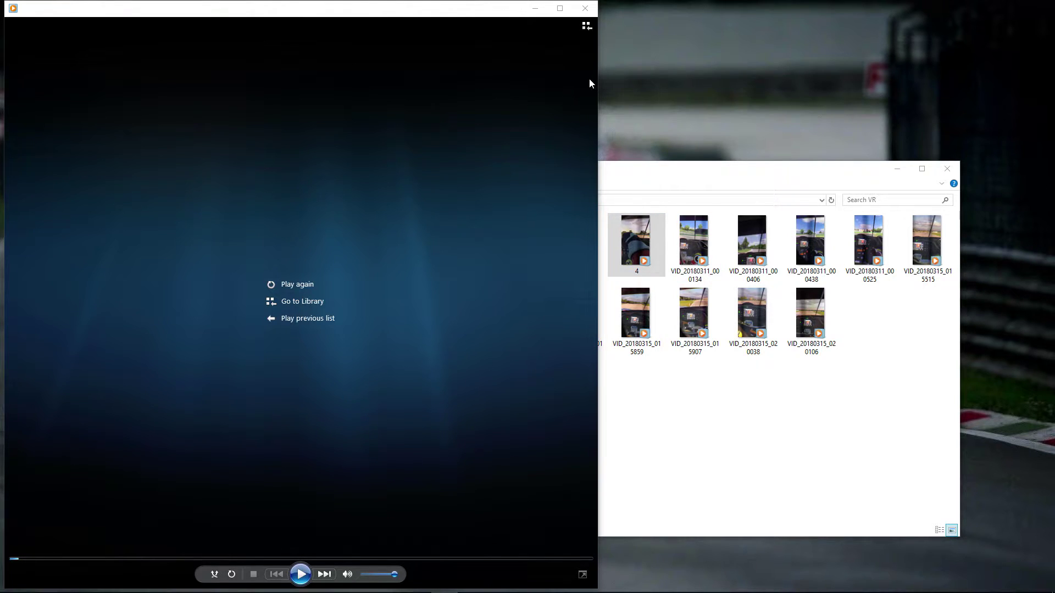
left_click(586, 8)
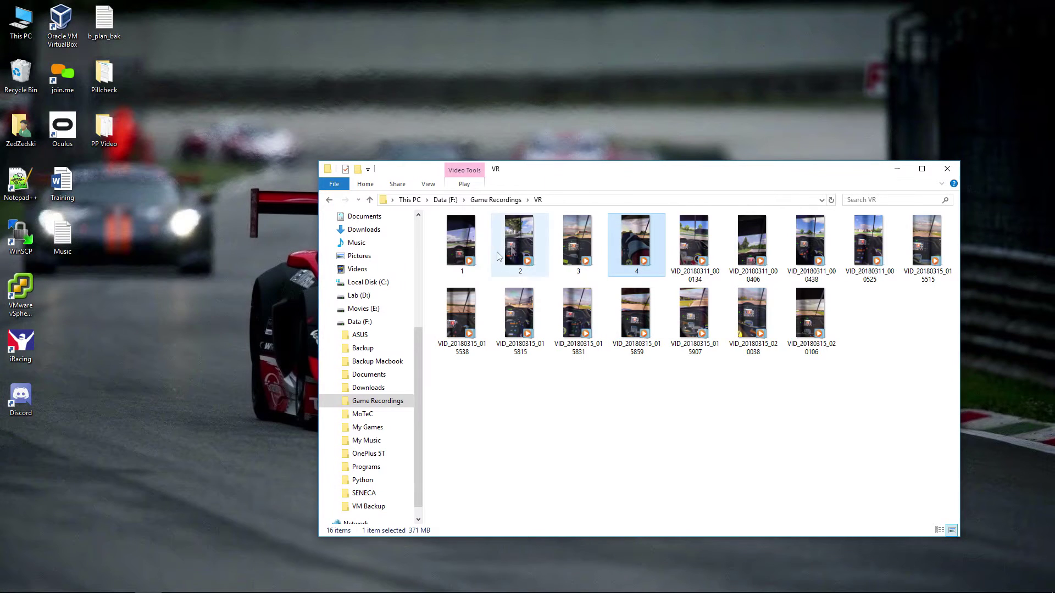
left_click(894, 170)
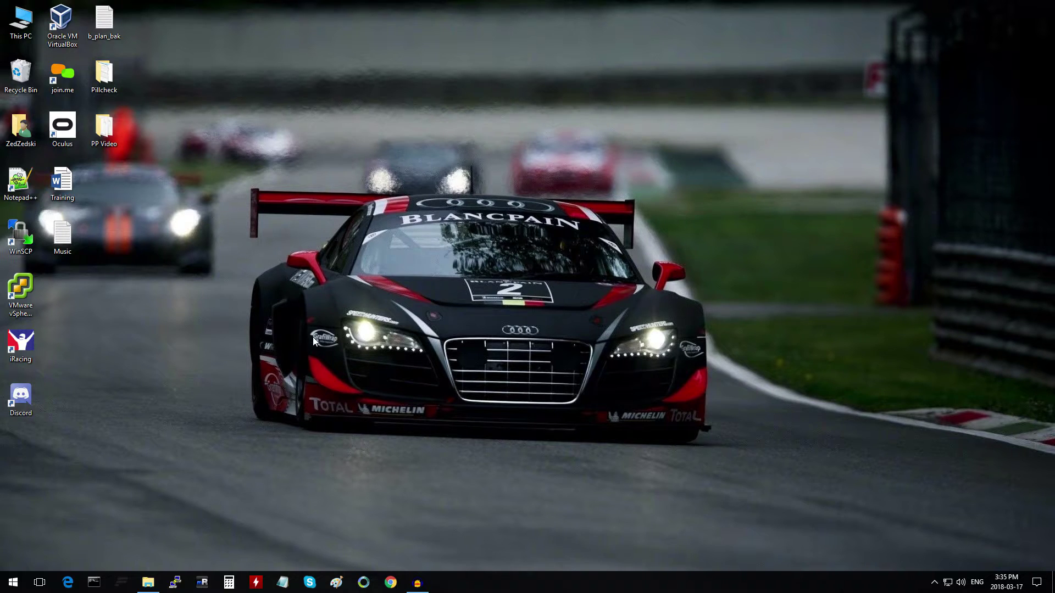
Step: Open NVIDIA Control Panel, bring up the program-specific 3D settings, and move the window nearer the middle of the desktop
right_click(298, 196)
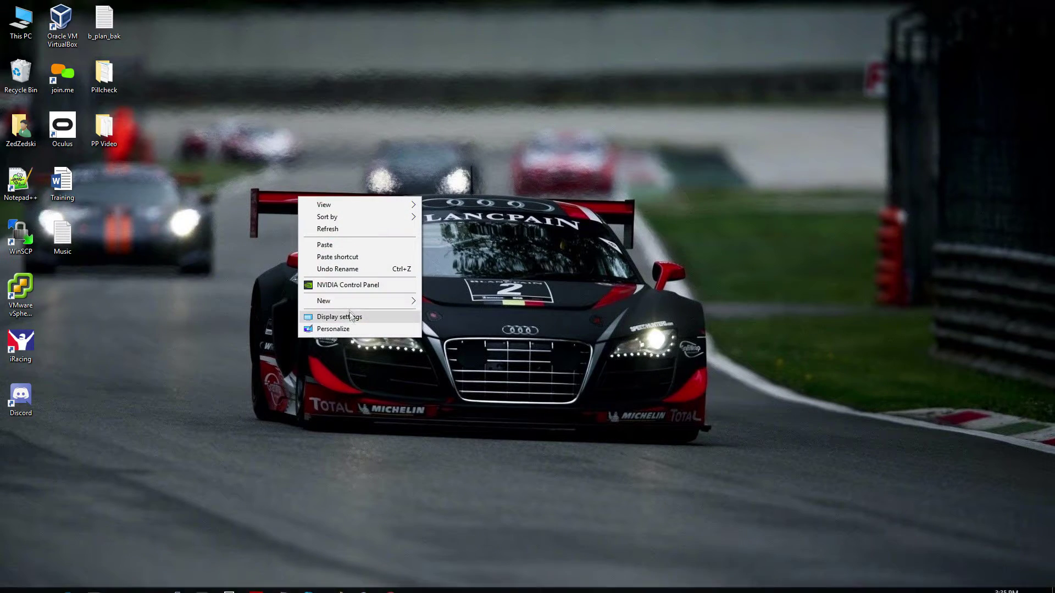
left_click(355, 286)
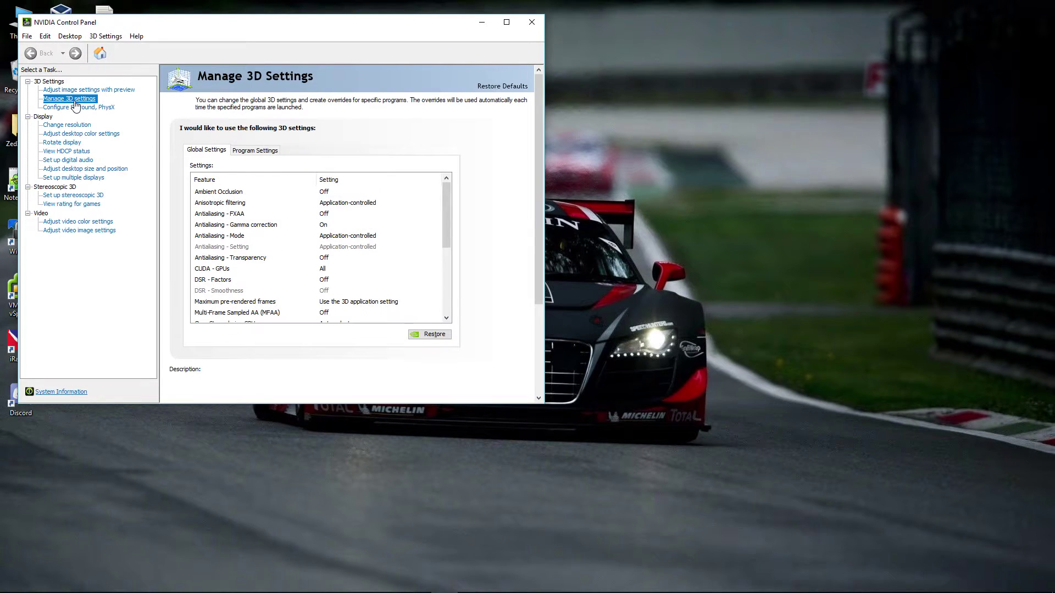
left_click(74, 100)
left_click(245, 153)
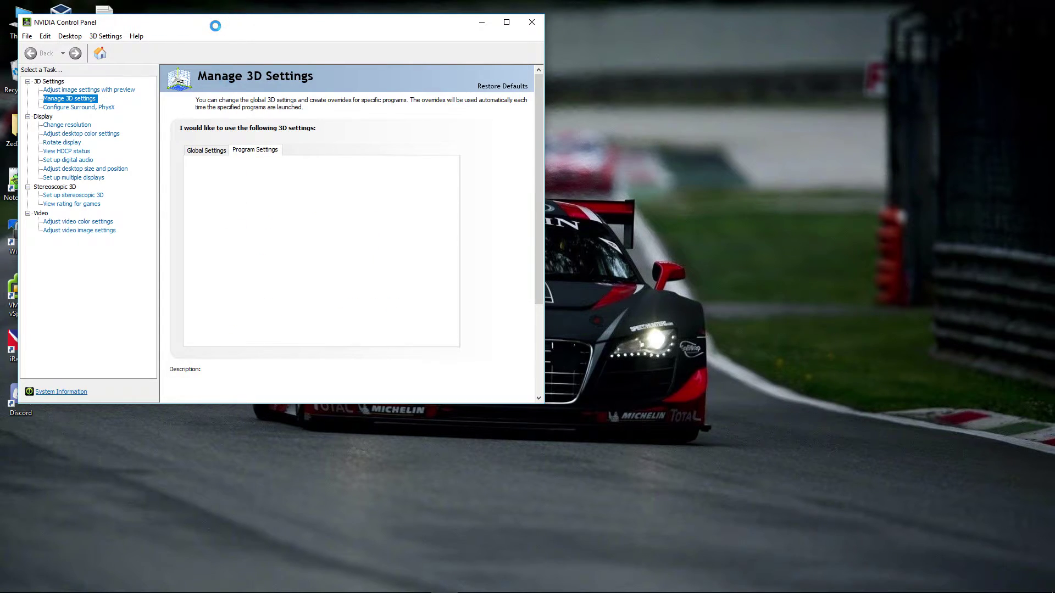
left_click_drag(215, 27, 335, 128)
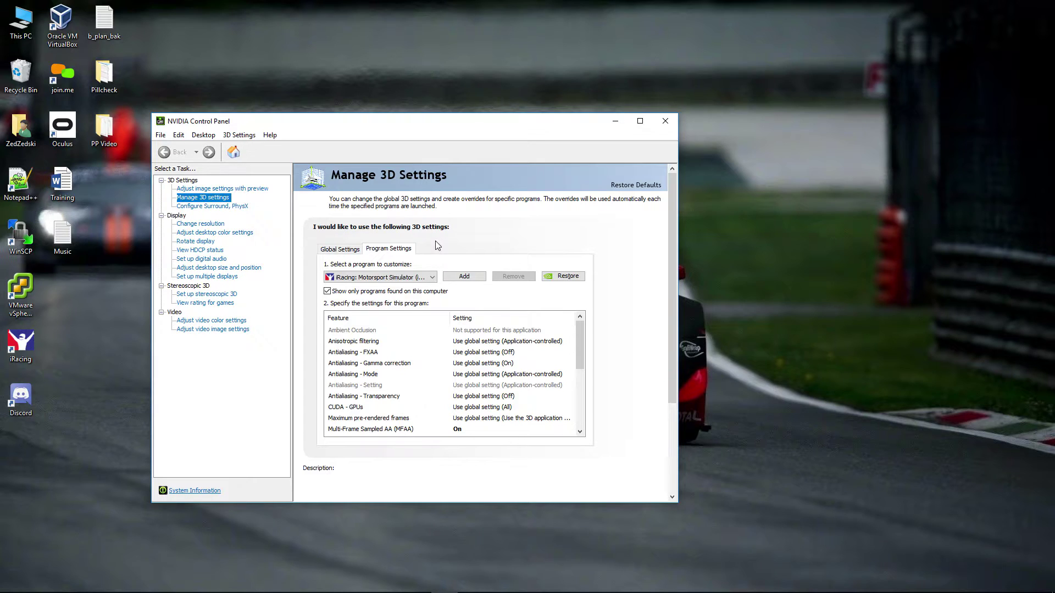
mouse_move(408, 268)
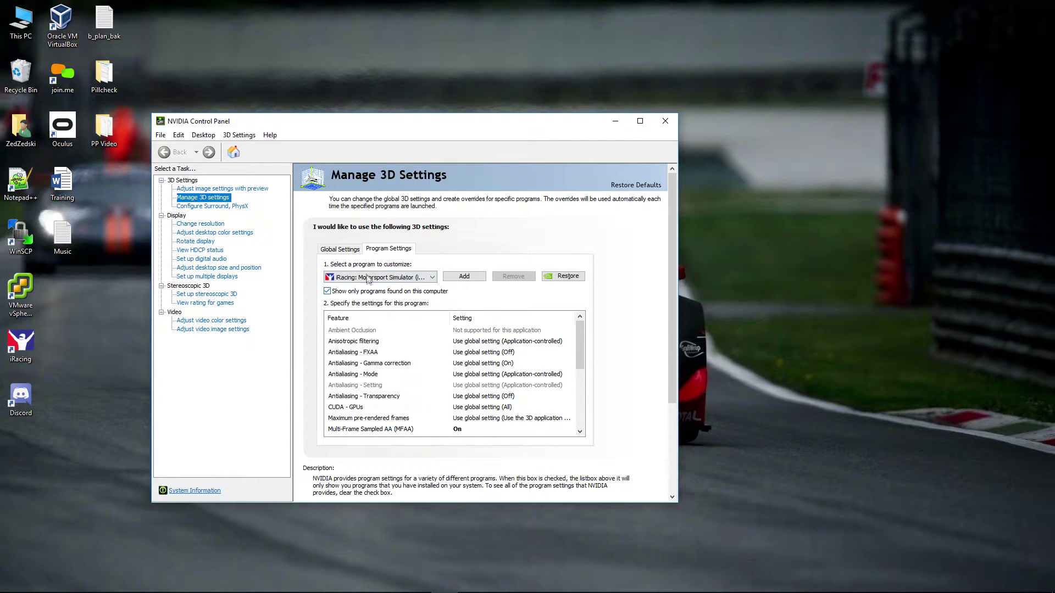
left_click(343, 250)
left_click(379, 250)
Step: Choose Project CARS 2 (pcars2avx.exe) as the program whose 3D settings are customized
left_click(420, 278)
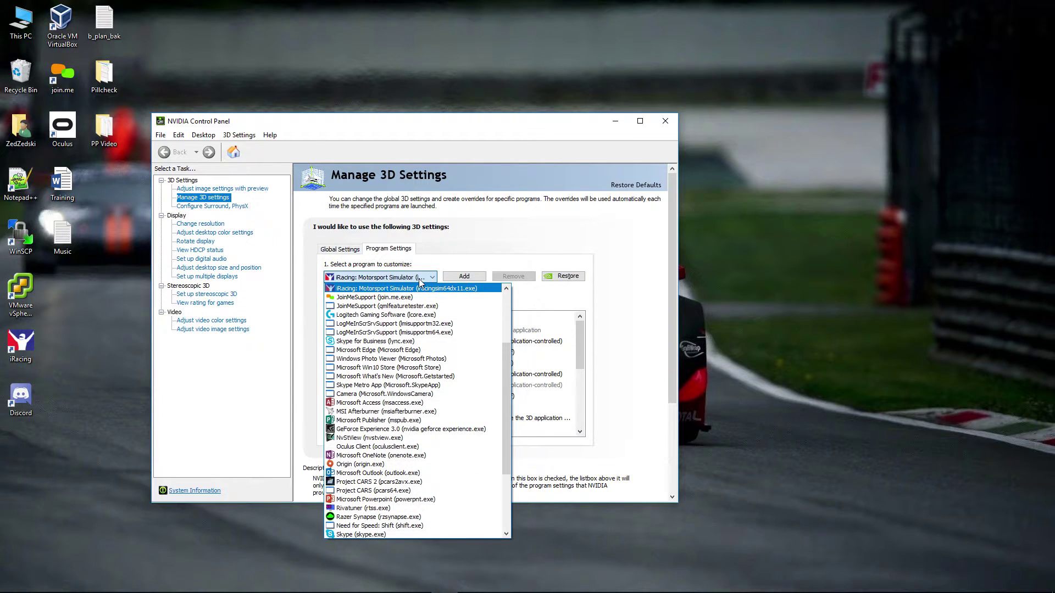
left_click(421, 279)
left_click(389, 279)
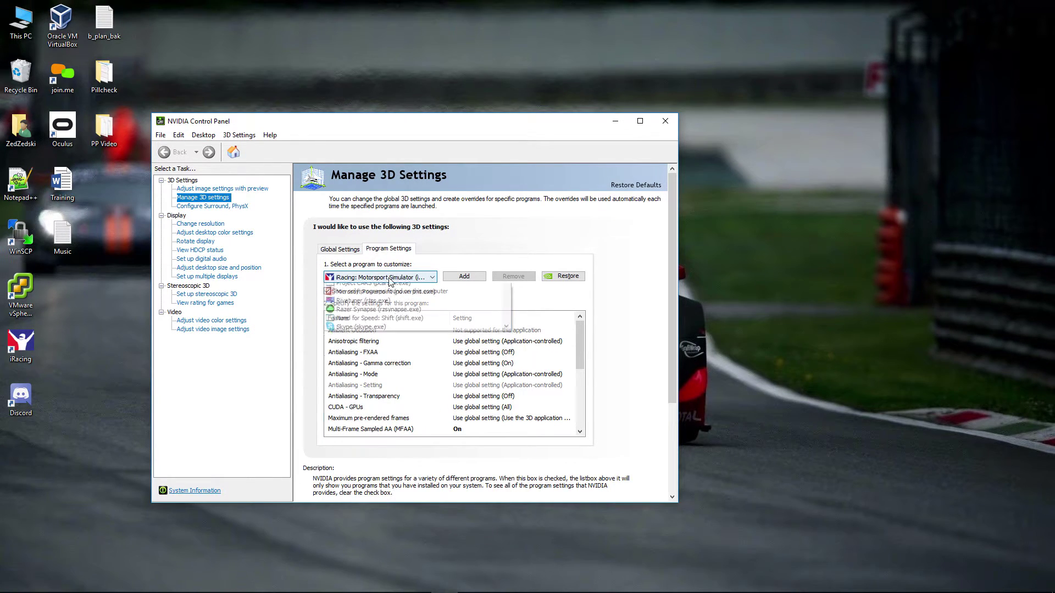
left_click(389, 278)
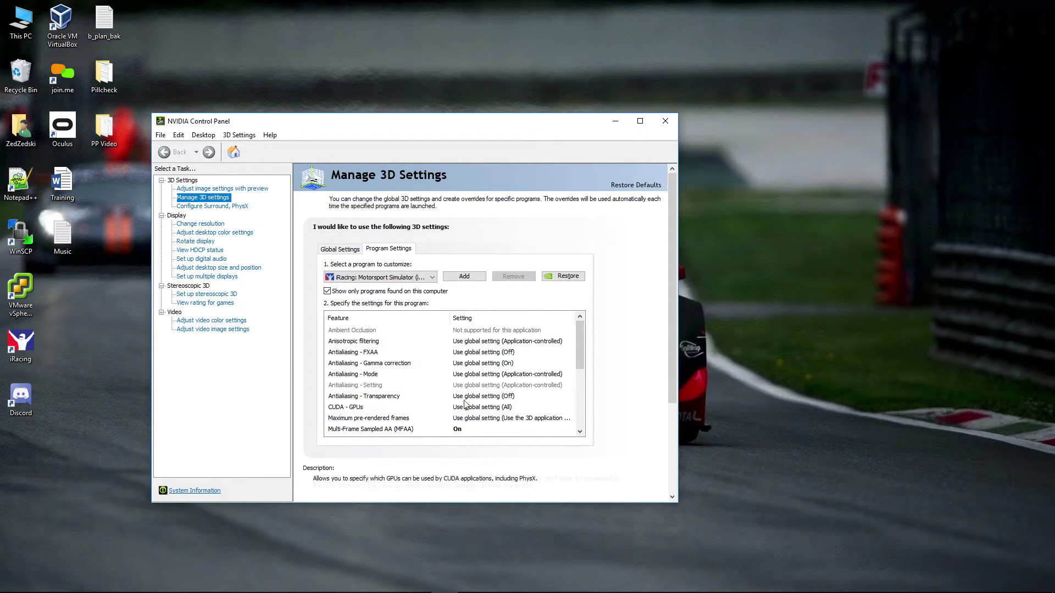
left_click(385, 277)
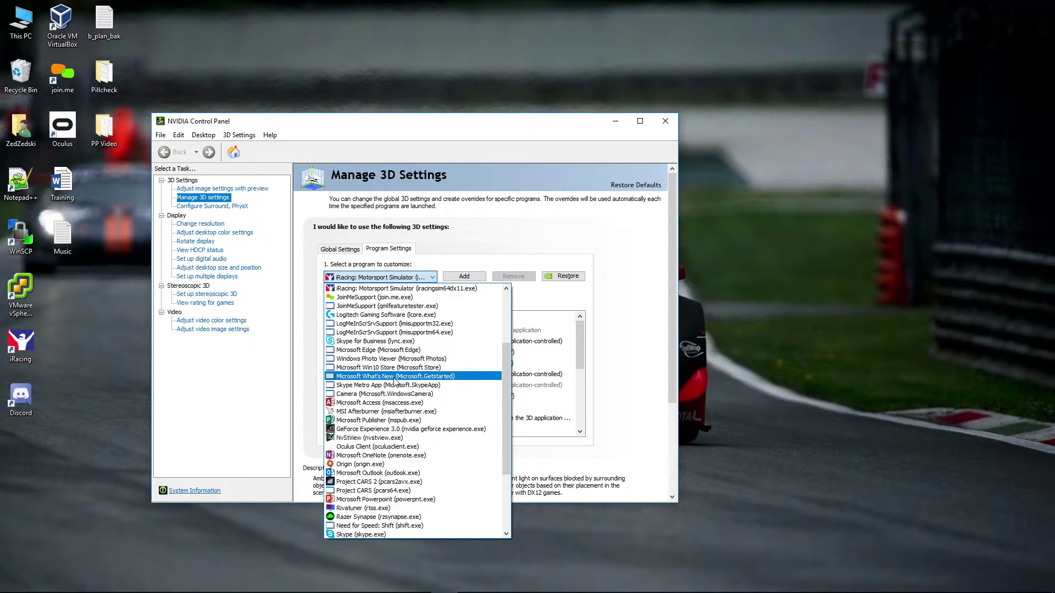
left_click(373, 482)
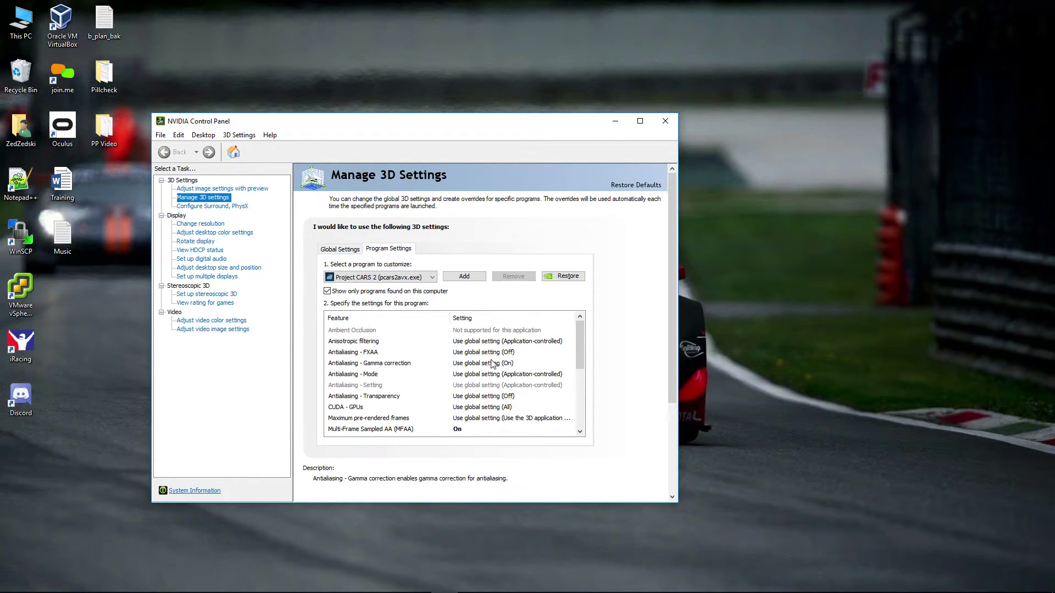
Step: Choose iRacing: Motorsport Simulator (iracingsim64dx11.exe) as the program whose 3D settings are customized
left_click(374, 278)
scroll(400, 347, "up", 5)
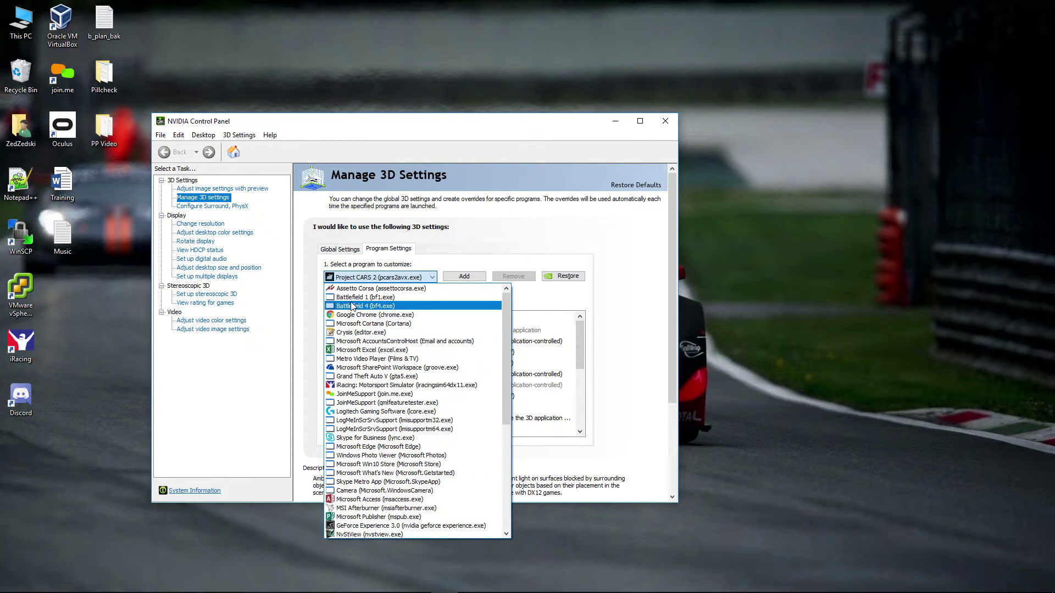
scroll(351, 484, "down", 4)
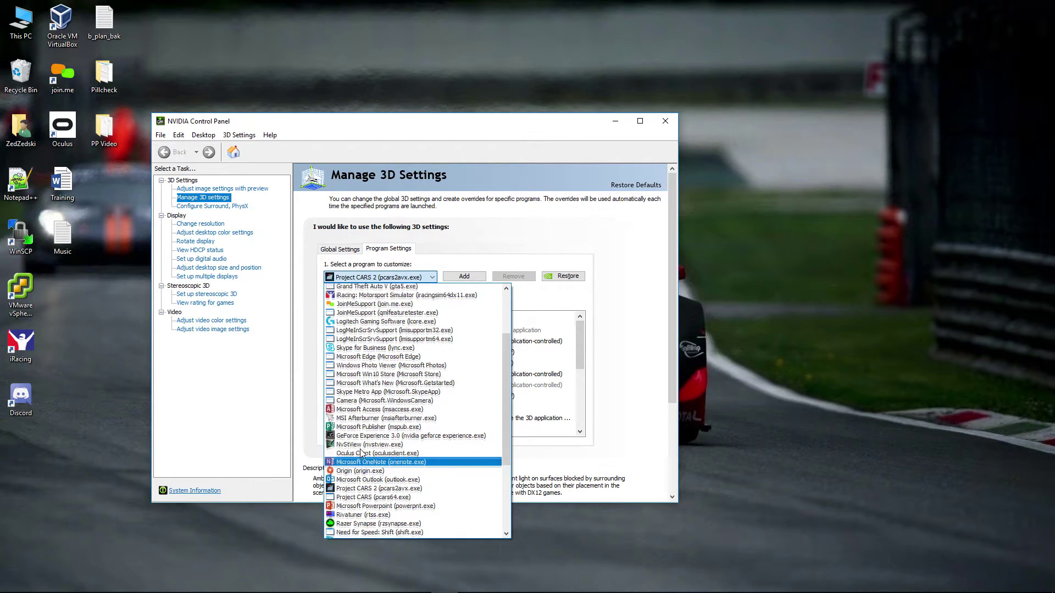
scroll(349, 439, "up", 3)
left_click(374, 367)
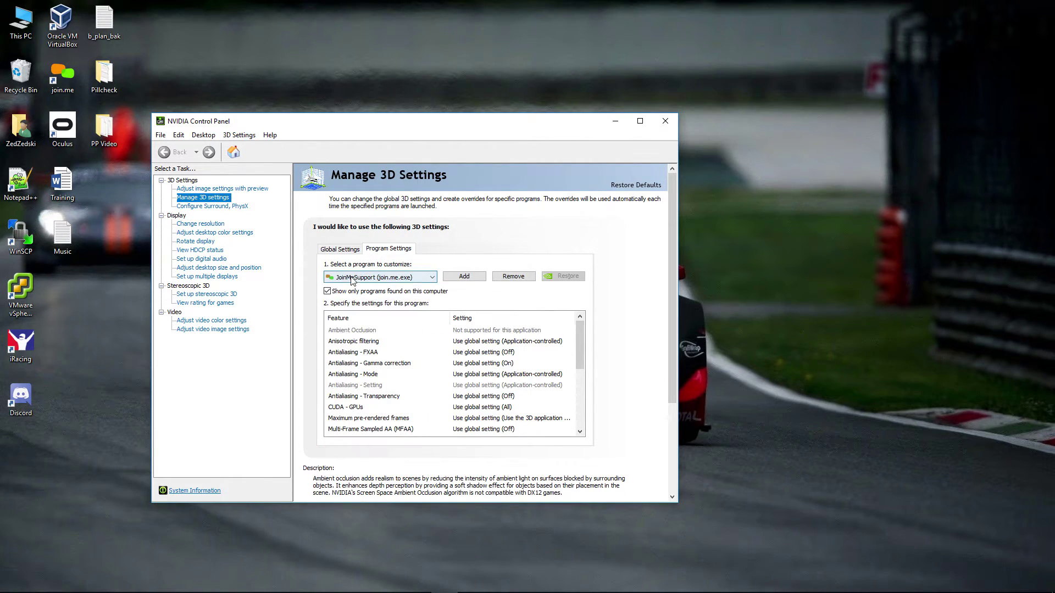
left_click(380, 277)
scroll(357, 335, "up", 2)
left_click(357, 306)
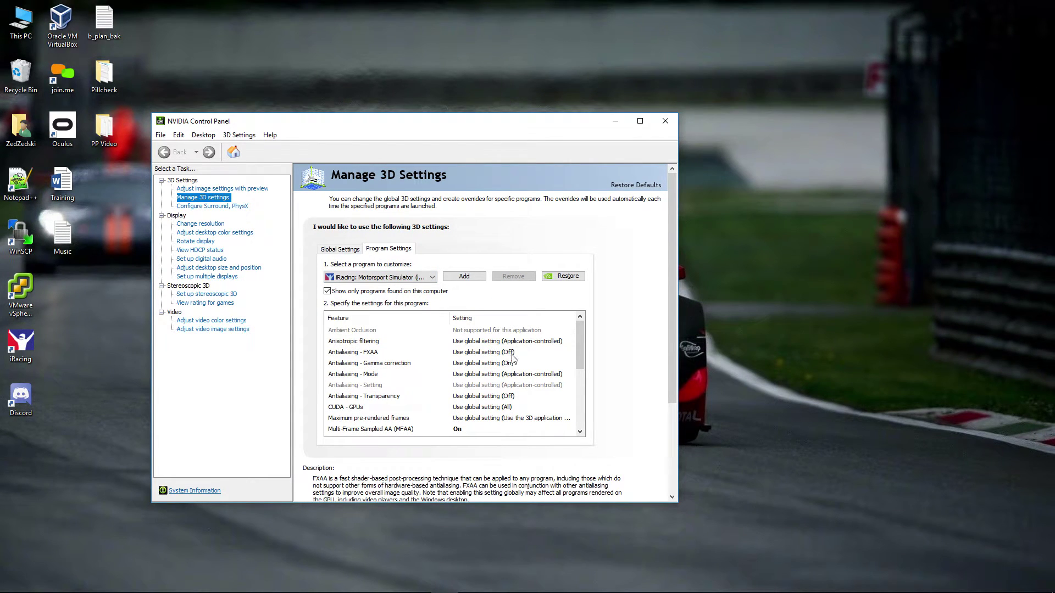
Step: Open the rendererDX11 configuration file from the iRacing folder in Documents with Notepad++
left_click(28, 21)
double_click(29, 21)
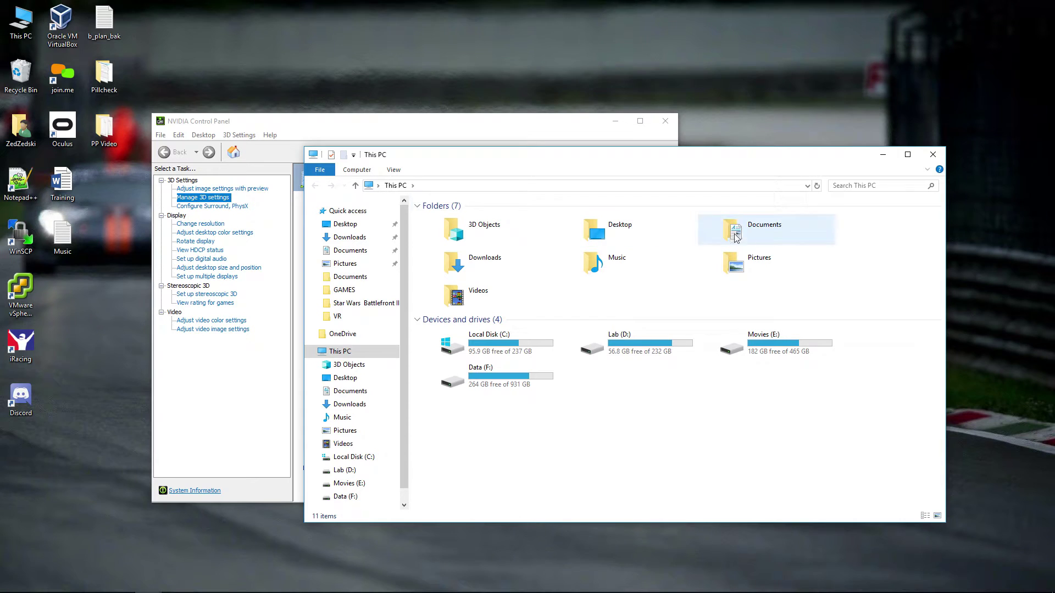
double_click(714, 223)
double_click(444, 265)
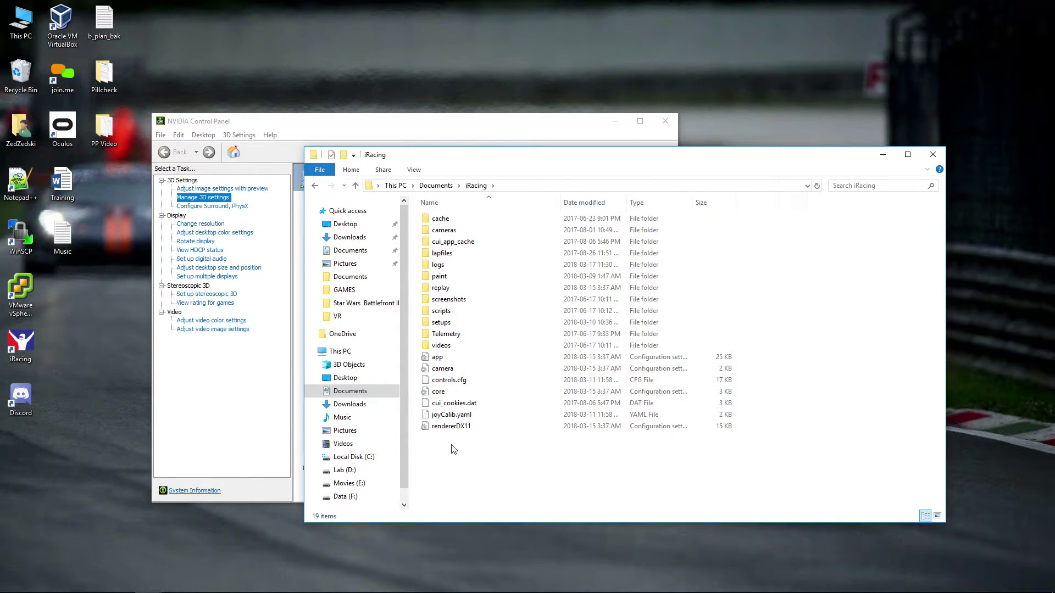
right_click(452, 429)
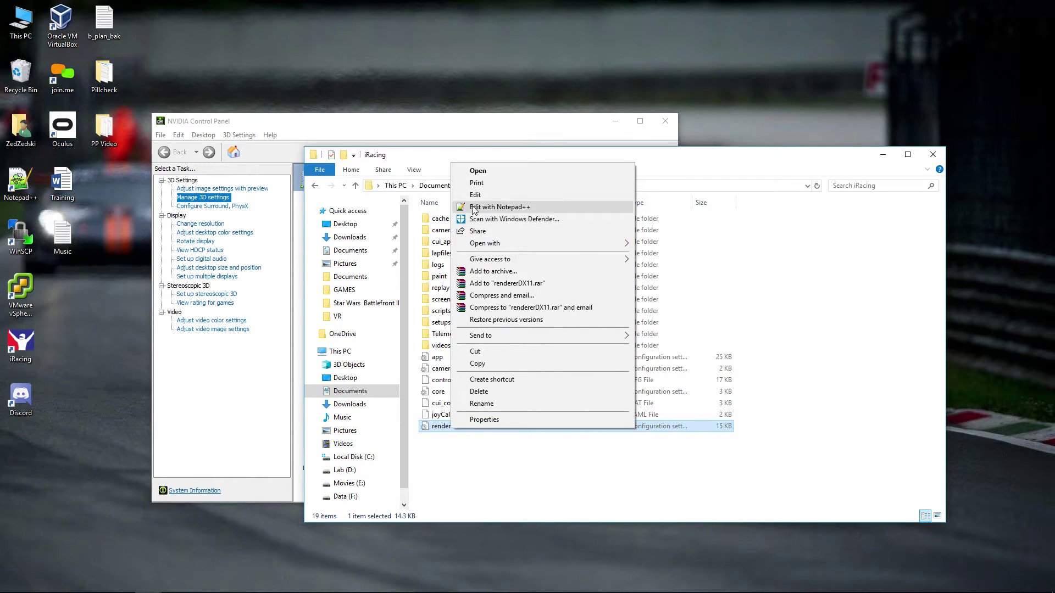
left_click(473, 209)
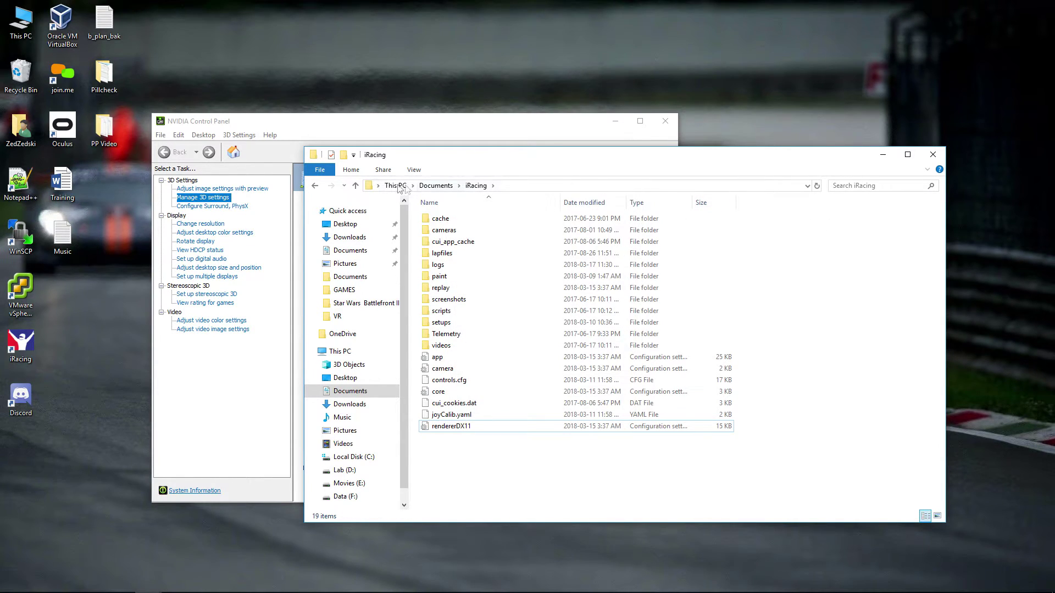
right_click(447, 428)
left_click(495, 208)
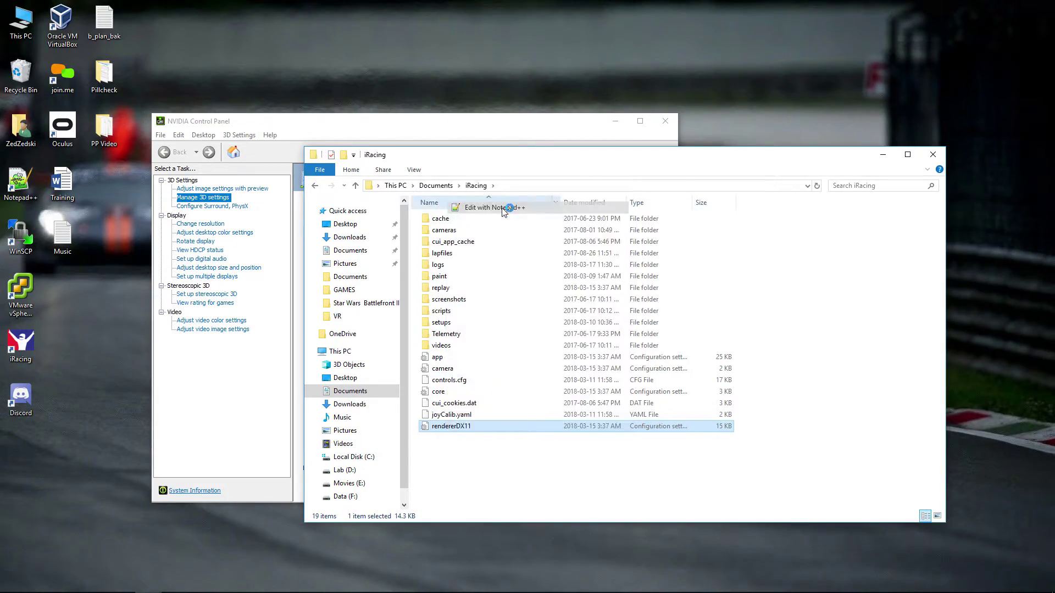
Step: Examine the FXAA line and the Oculus Rift PixelsPerDisplayPixel value in rendererDX11.ini, and close the editor
scroll(239, 342, "down", 20)
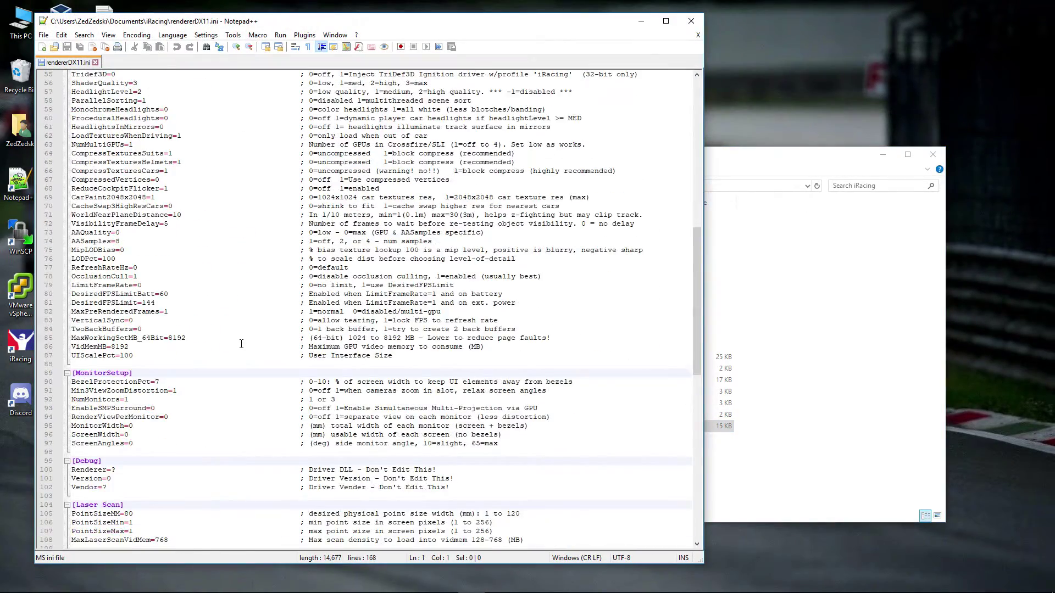
scroll(197, 195, "up", 20)
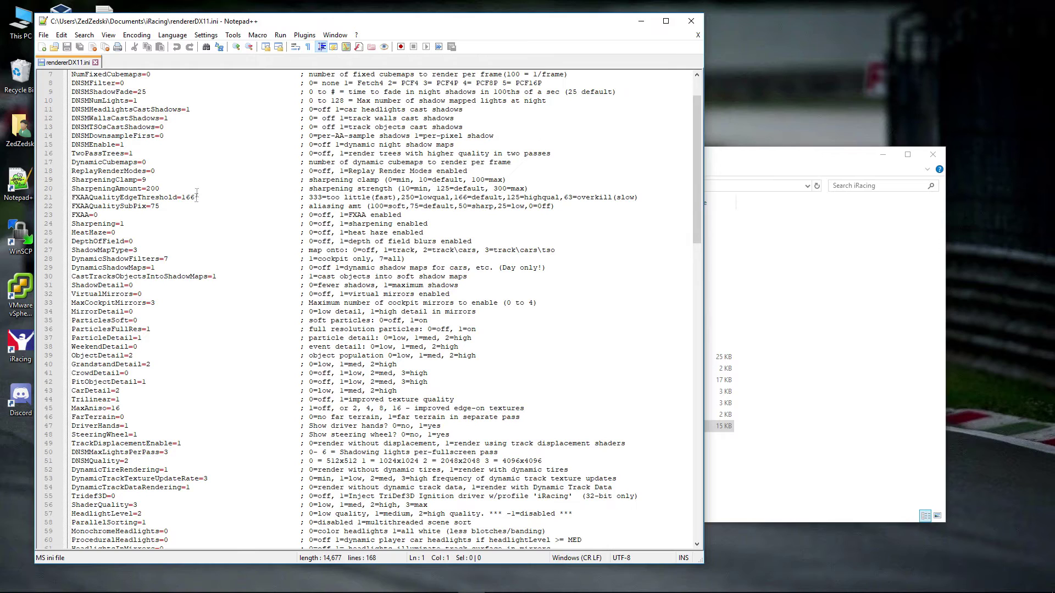
double_click(95, 215)
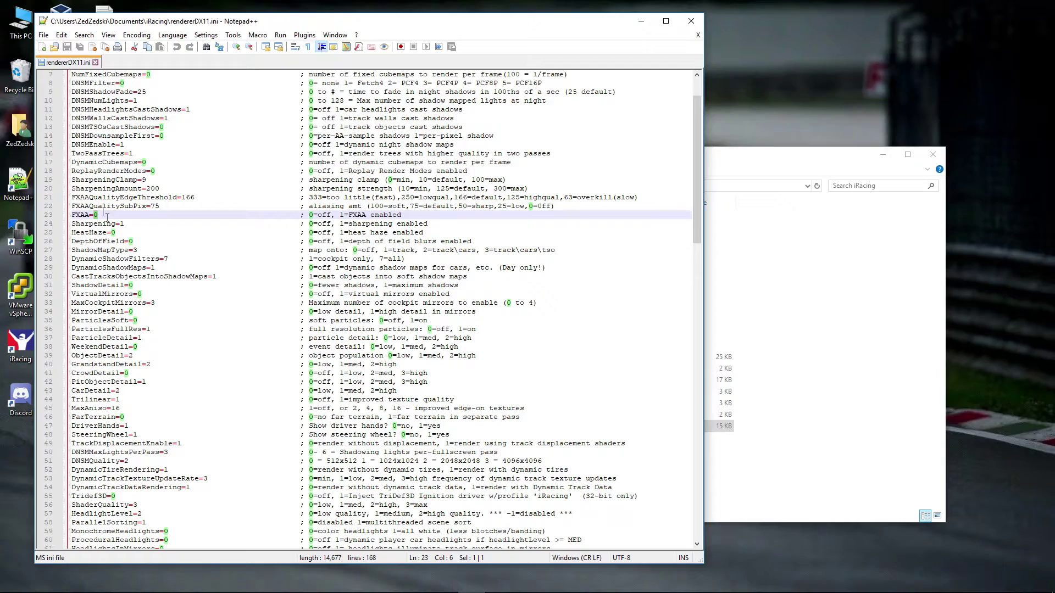
scroll(212, 294, "down", 19)
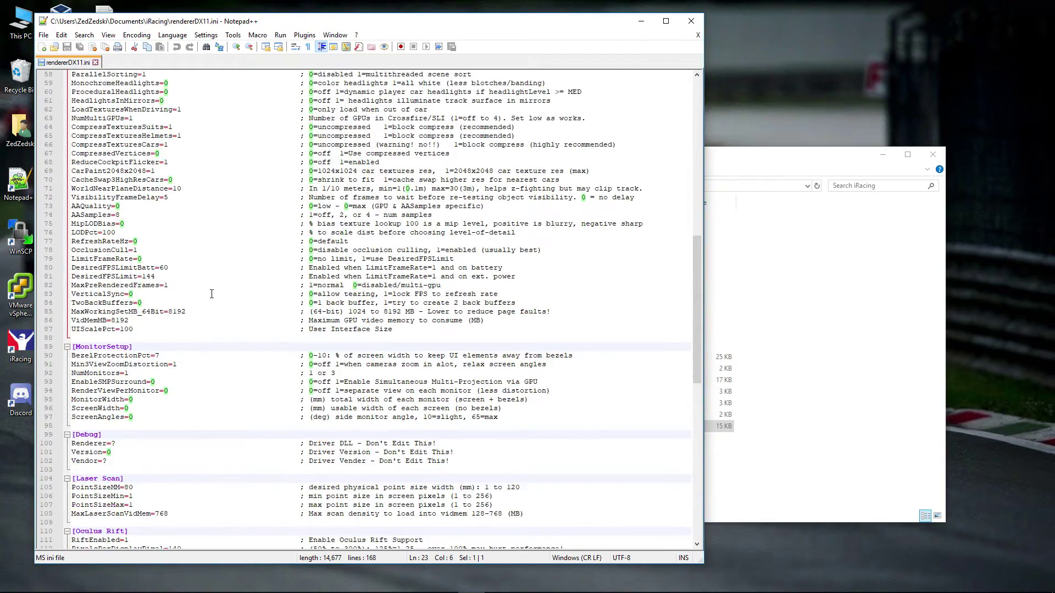
scroll(211, 294, "down", 2)
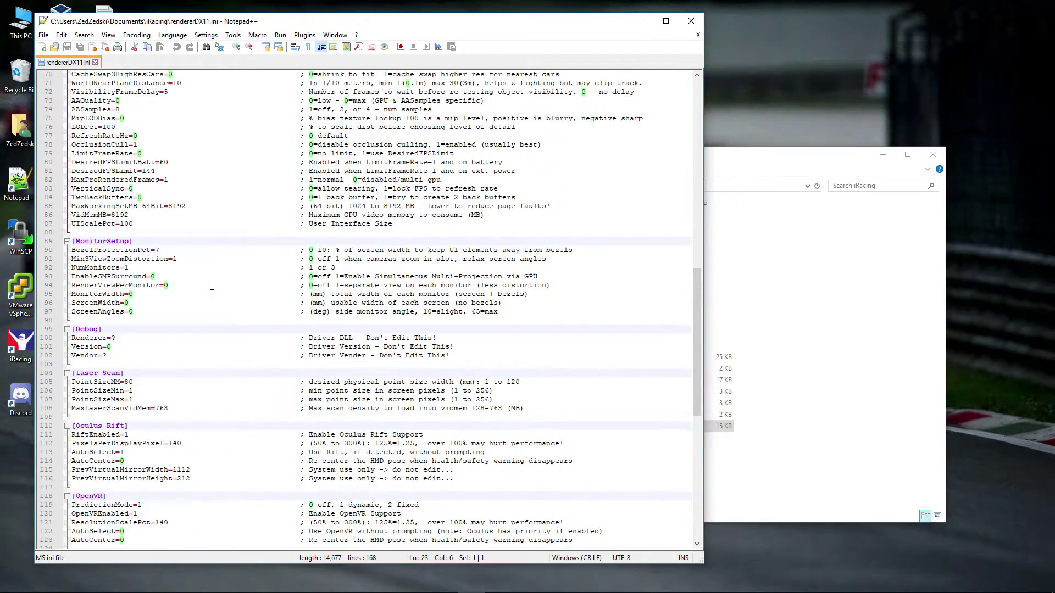
scroll(212, 294, "down", 4)
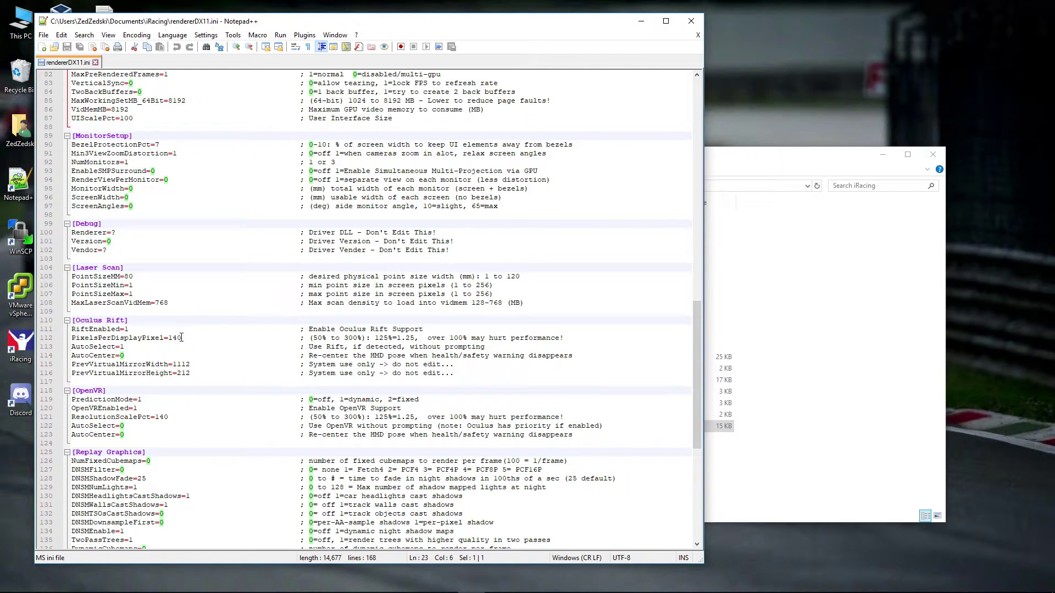
left_click_drag(182, 337, 168, 338)
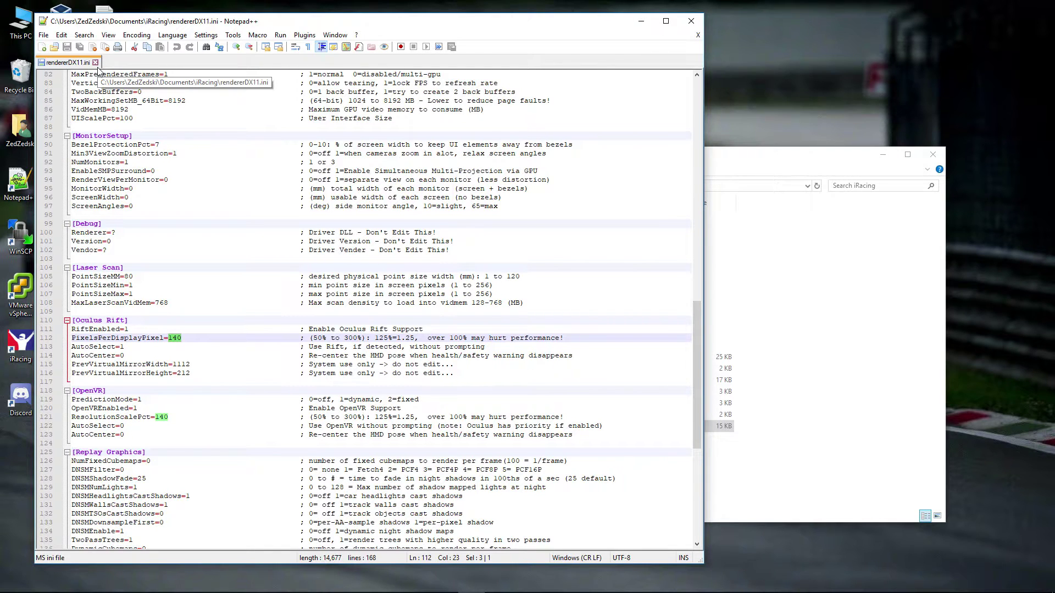
left_click(690, 21)
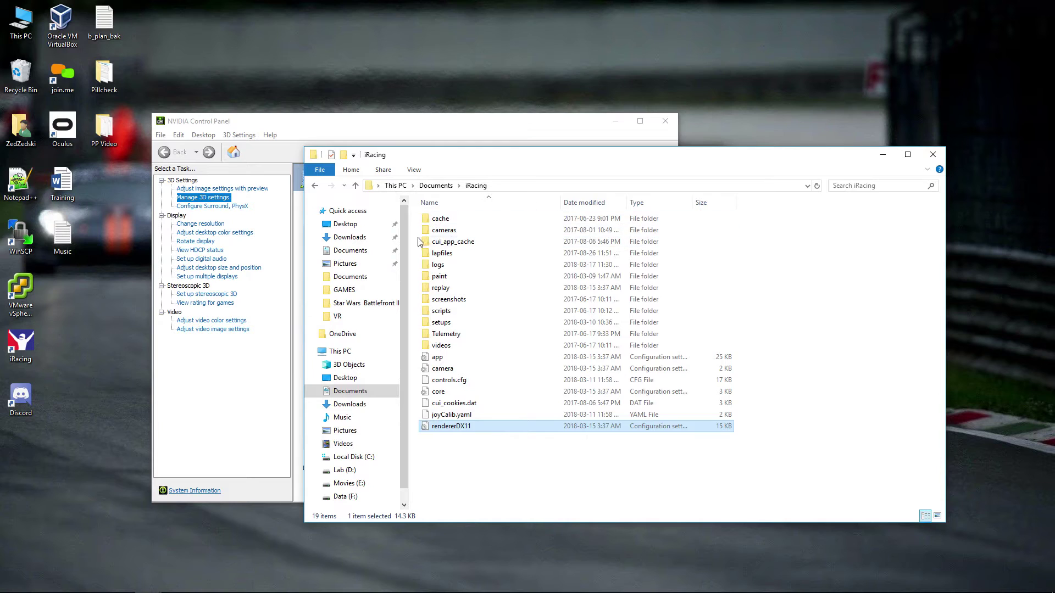
Step: View the configuration files in the Project CARS 2 folder in Documents and close the folder window
left_click(438, 187)
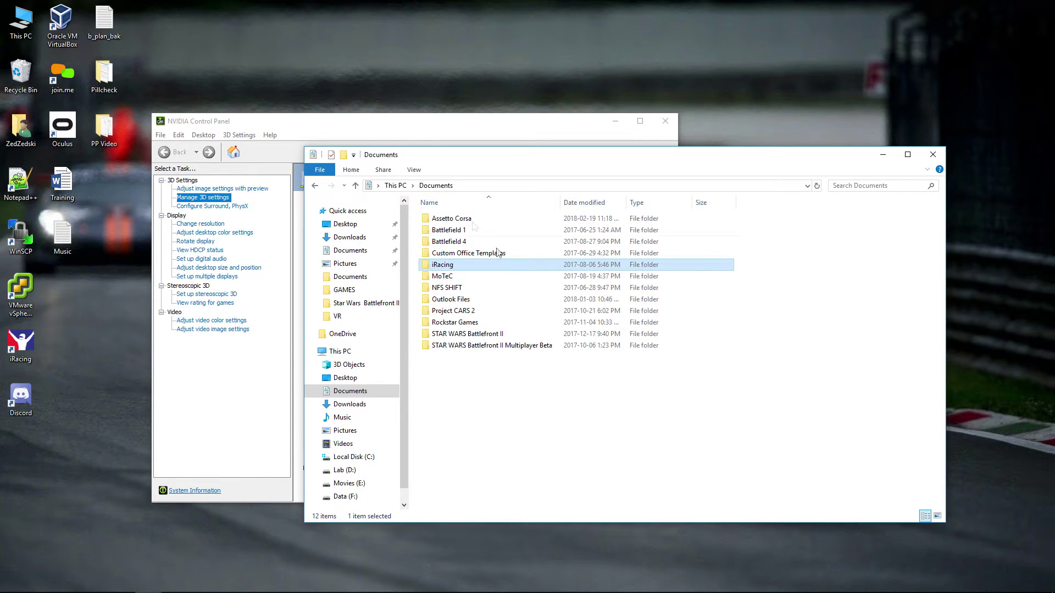
double_click(460, 314)
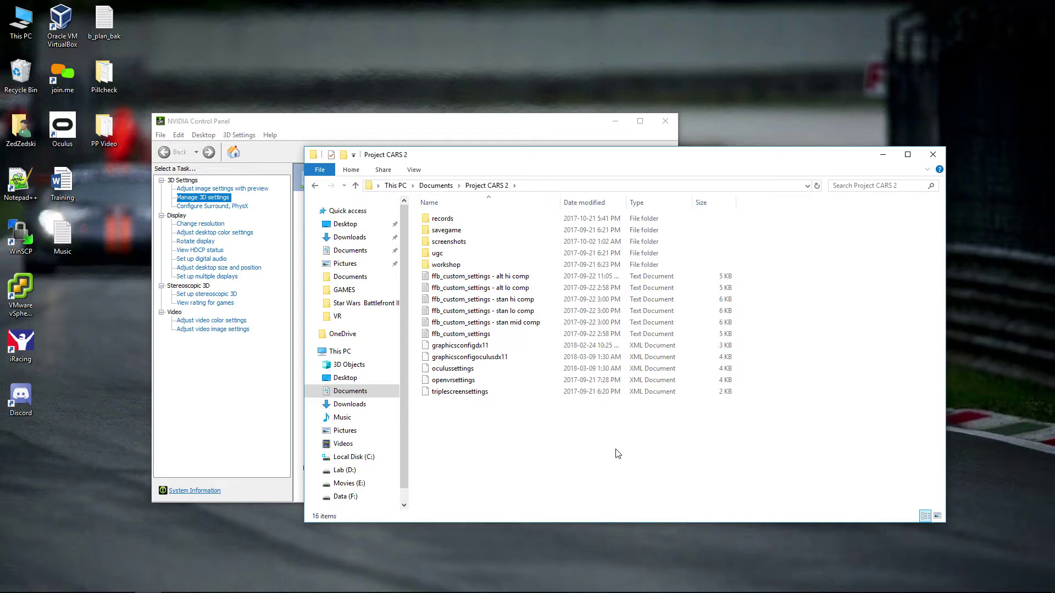
mouse_move(566, 590)
left_click(933, 155)
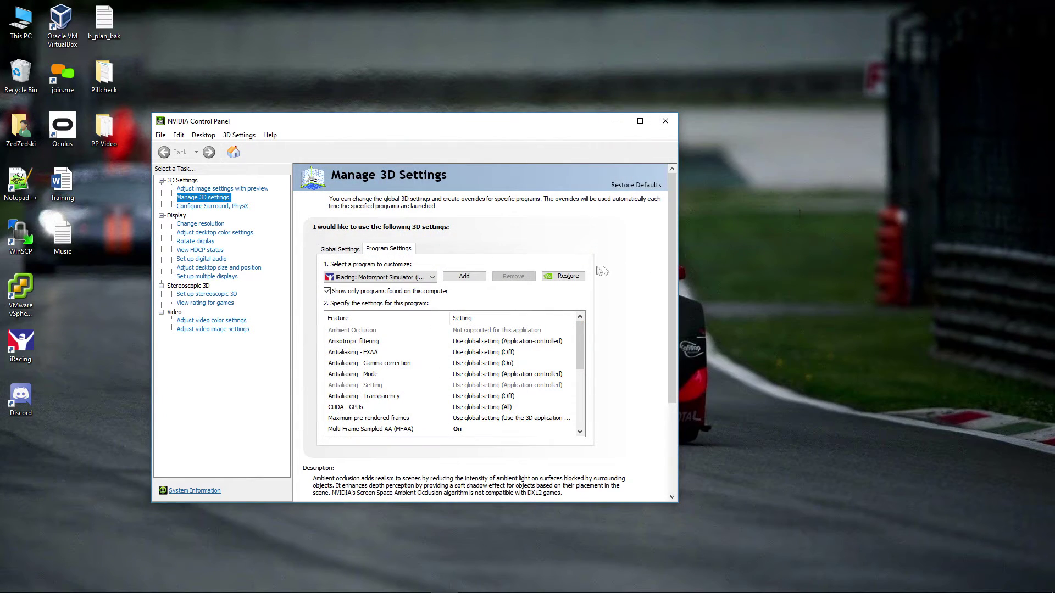
Step: Choose Assetto Corsa (assettocorsa.exe) as the program whose 3D settings are customized
scroll(415, 387, "down", 2)
scroll(414, 387, "up", 2)
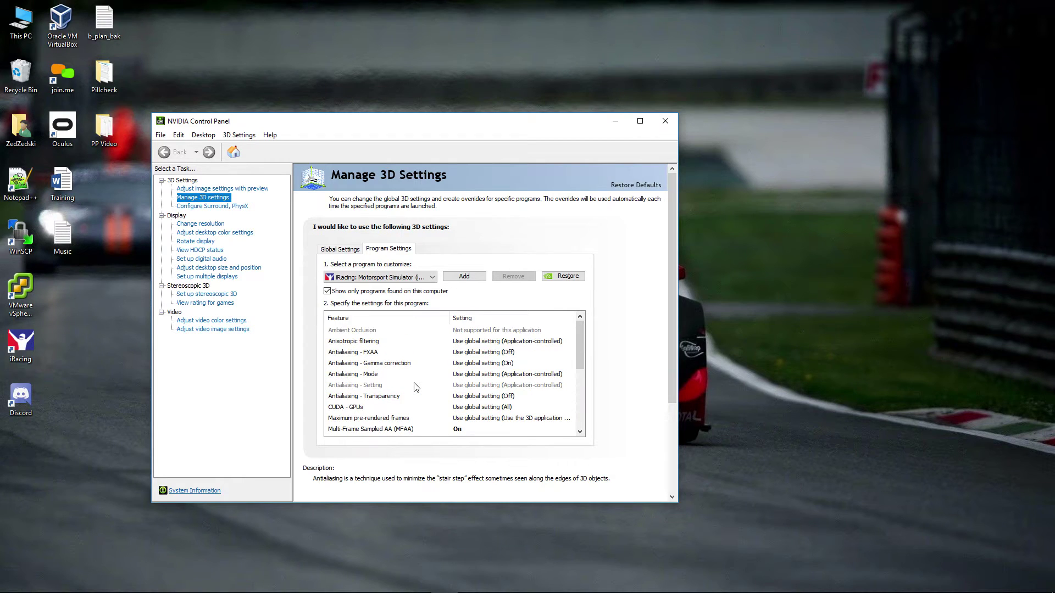
left_click(405, 282)
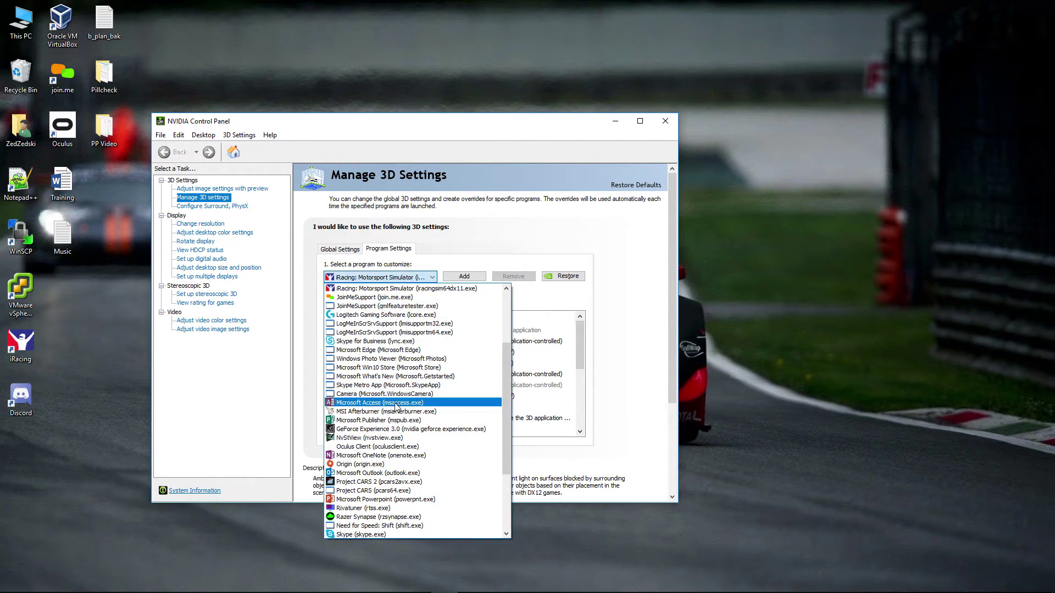
scroll(400, 407, "down", 3)
scroll(399, 405, "up", 6)
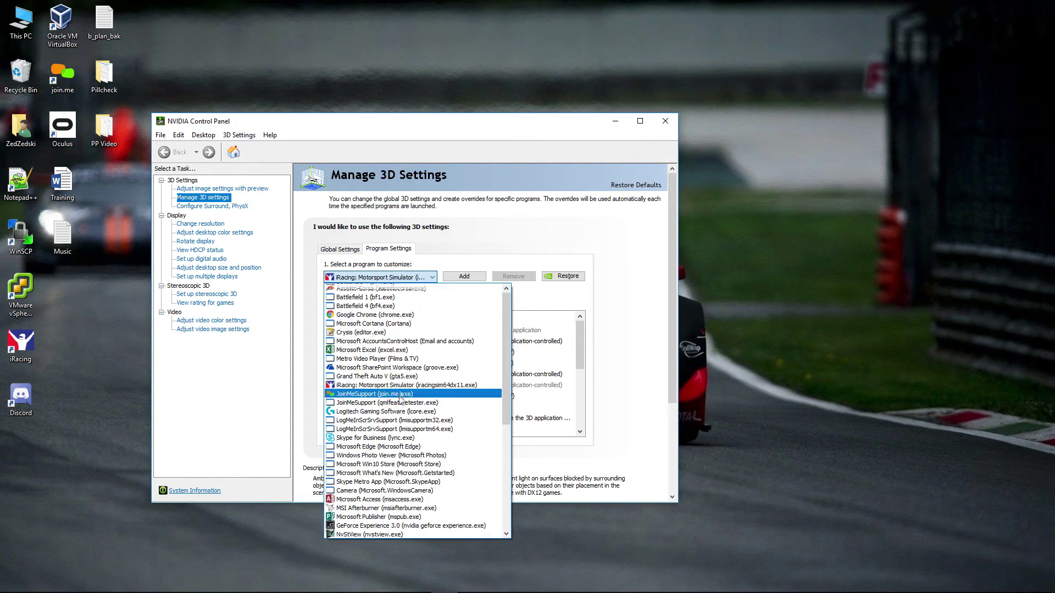
left_click(355, 291)
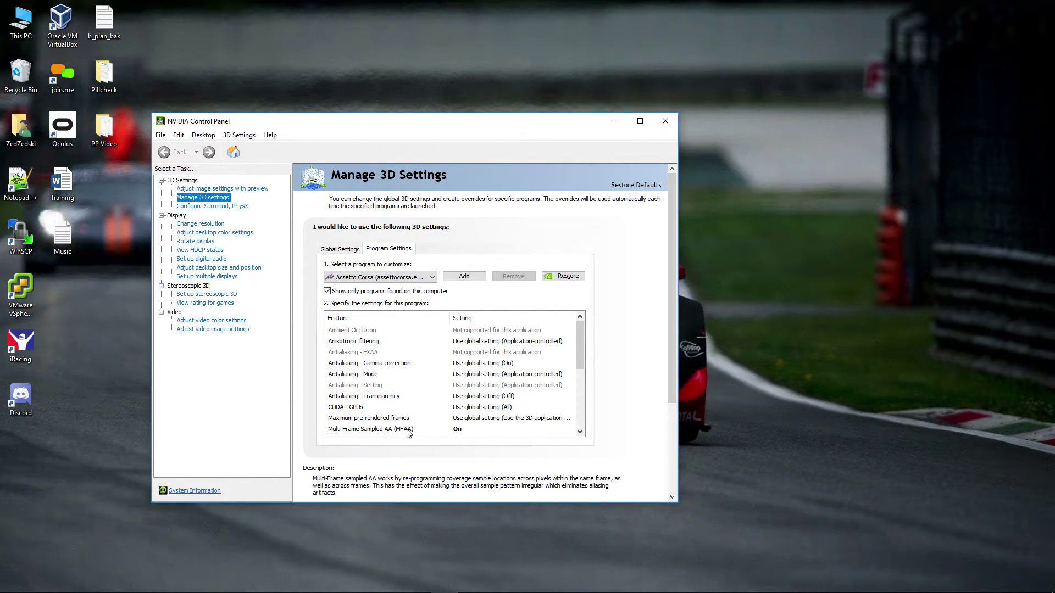
Step: View the configuration files in the cfg folder of Documents > Assetto Corsa and return to its parent folder
double_click(21, 22)
double_click(758, 238)
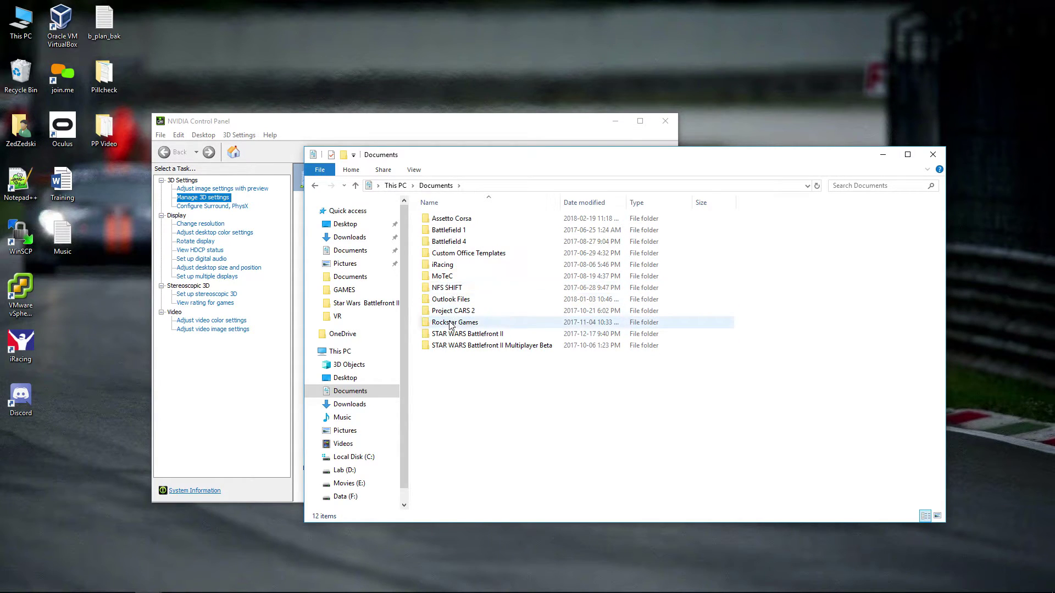
left_click(450, 221)
double_click(449, 221)
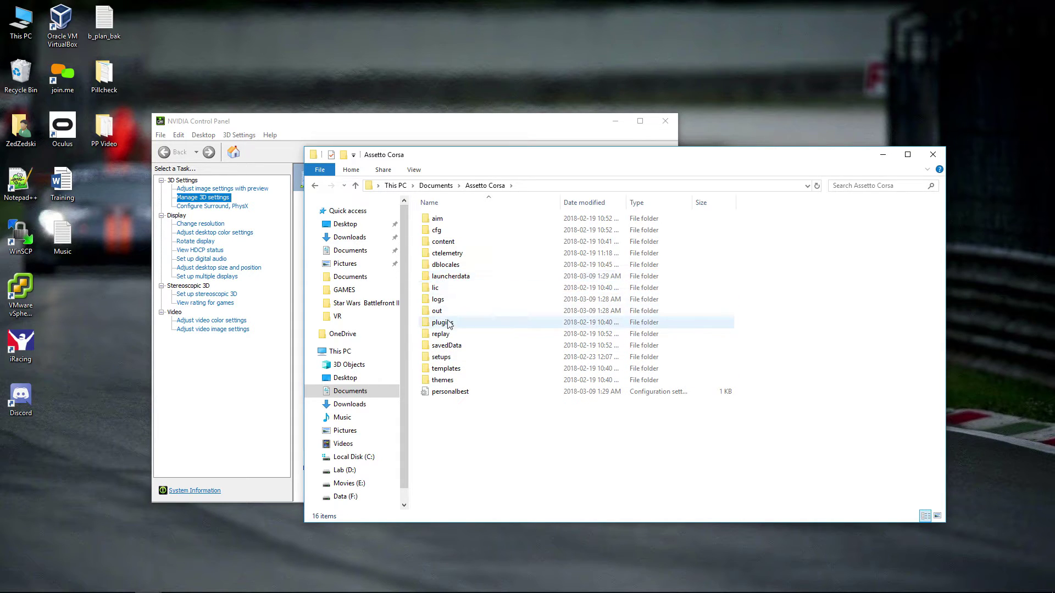
left_click(440, 232)
double_click(439, 232)
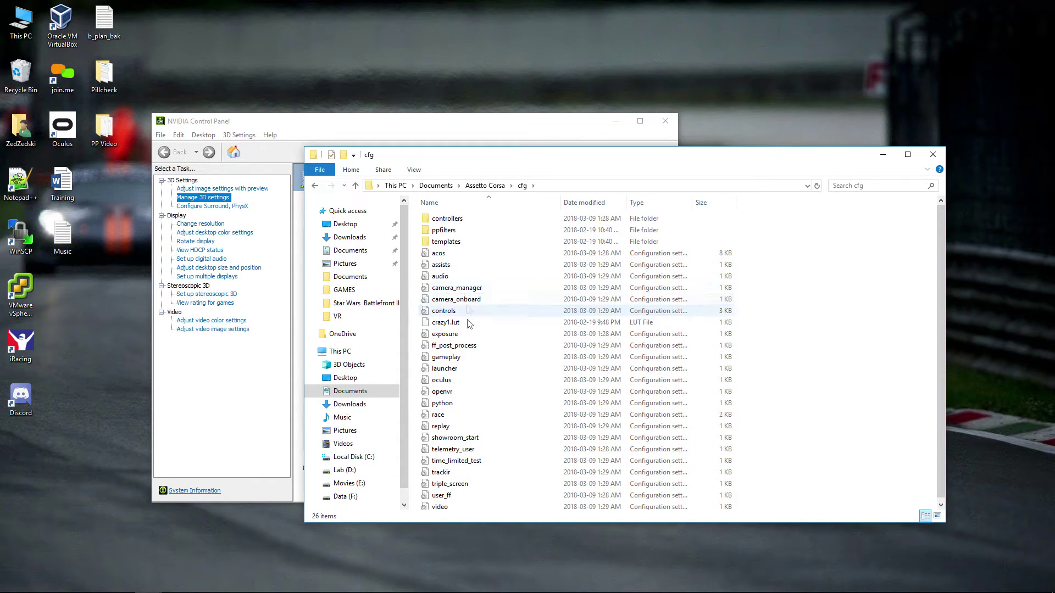
left_click(315, 185)
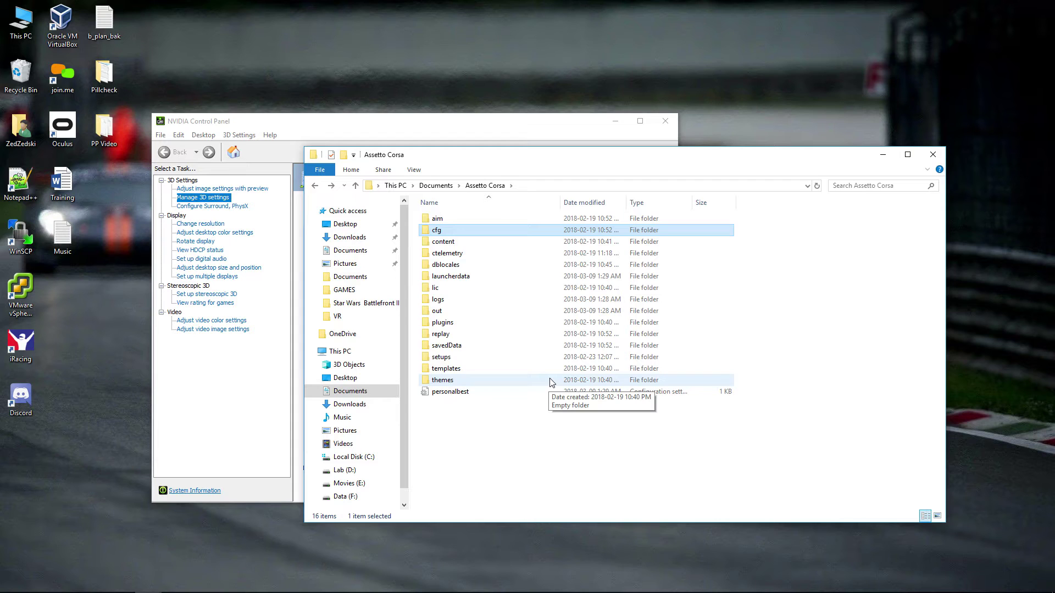
Step: Go back to the iRacing folder in Documents and reopen rendererDX11 with Notepad++
left_click_drag(572, 165, 516, 172)
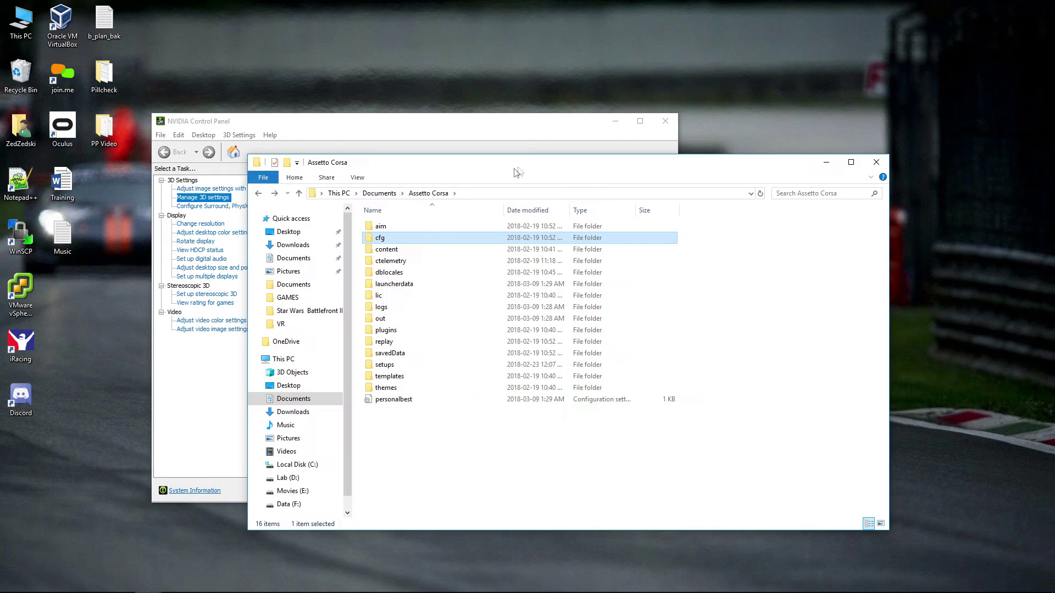
left_click(379, 193)
left_click(388, 272)
double_click(389, 273)
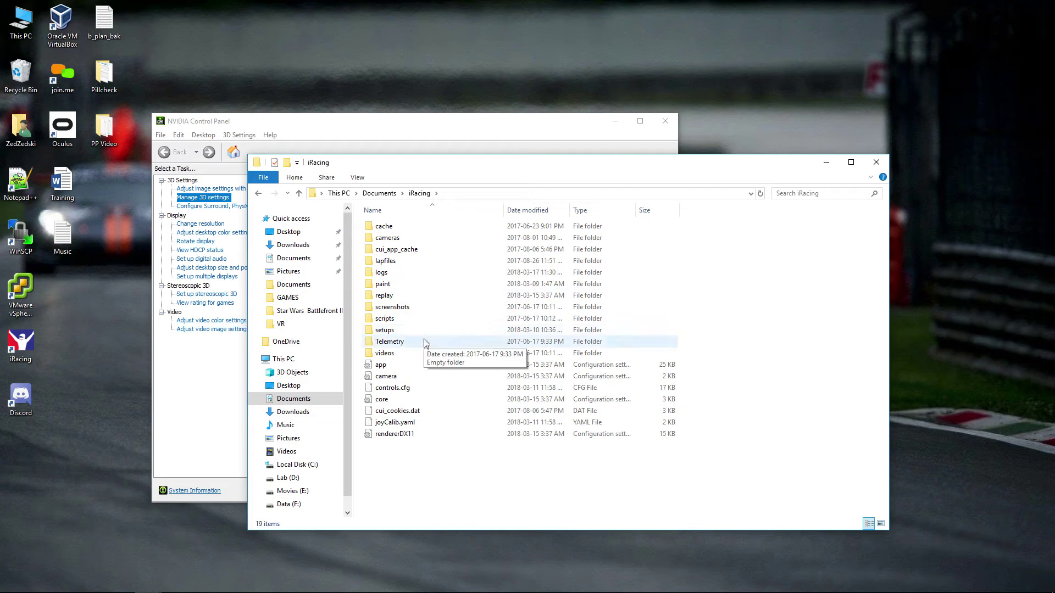
right_click(389, 434)
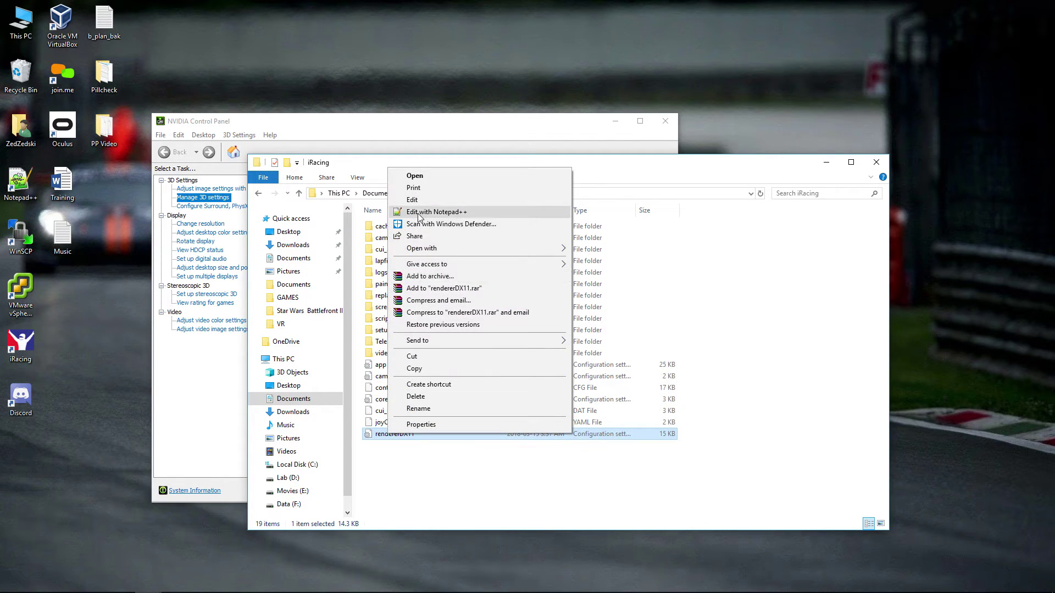
left_click(437, 212)
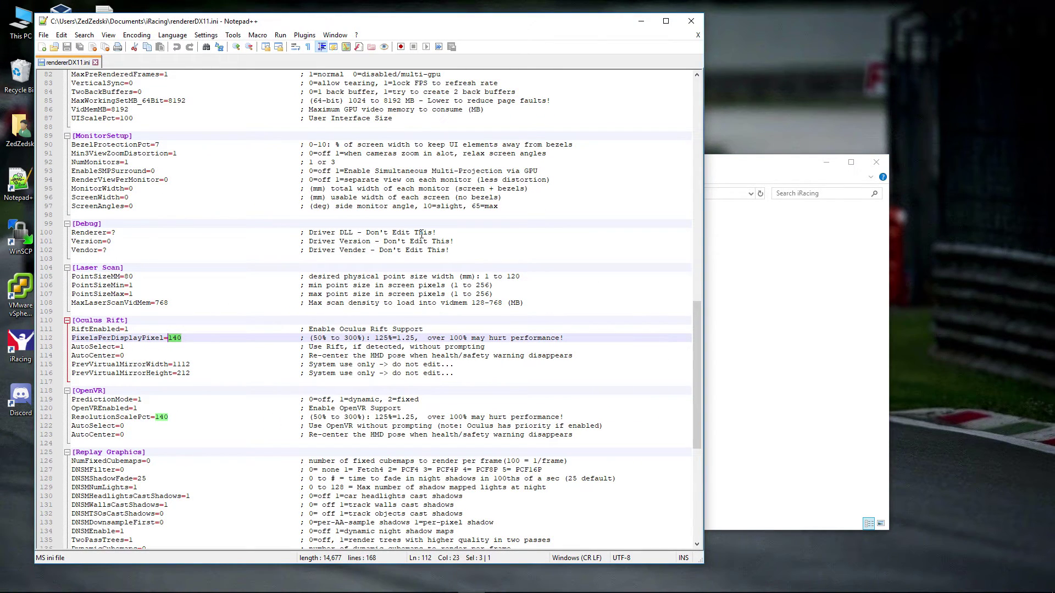
Step: Find the sharpening options under Graphics Options in rendererDX11.ini and highlight the SharpeningAmount entry
scroll(239, 189, "up", 2)
scroll(271, 290, "up", 20)
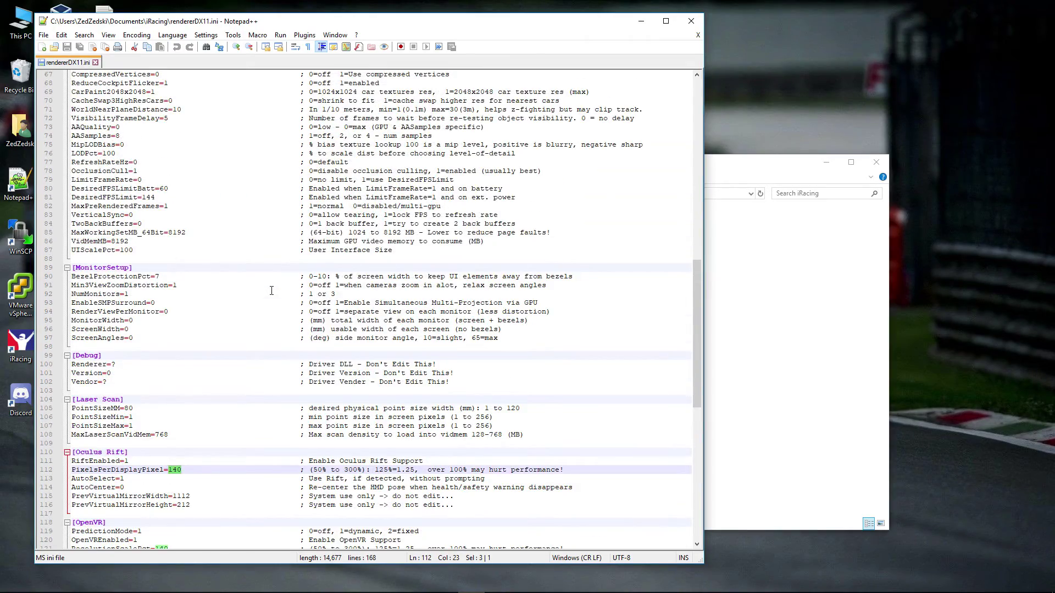
scroll(271, 290, "up", 1)
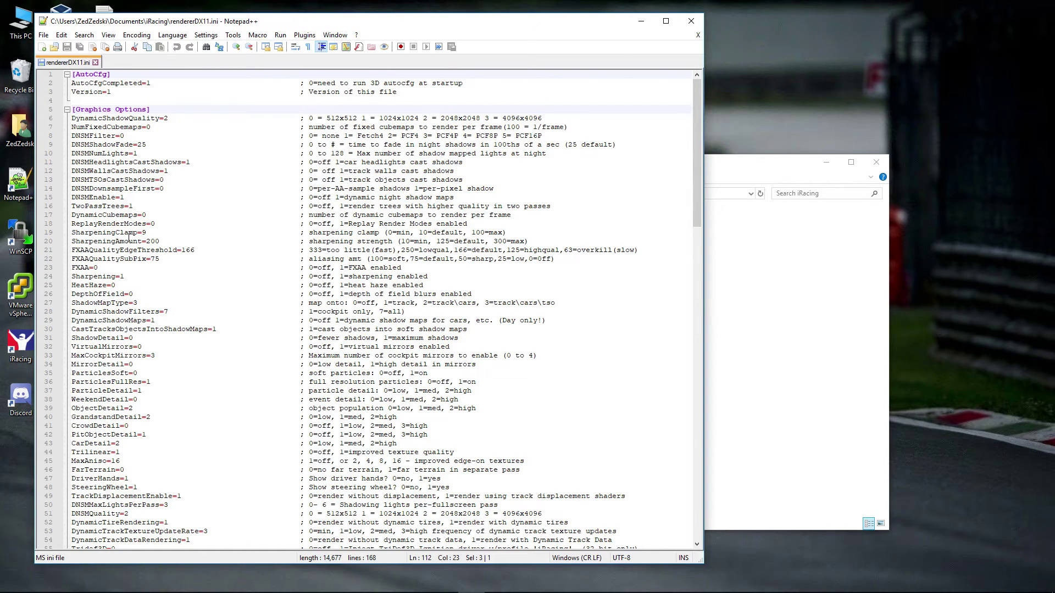
left_click_drag(140, 242, 70, 242)
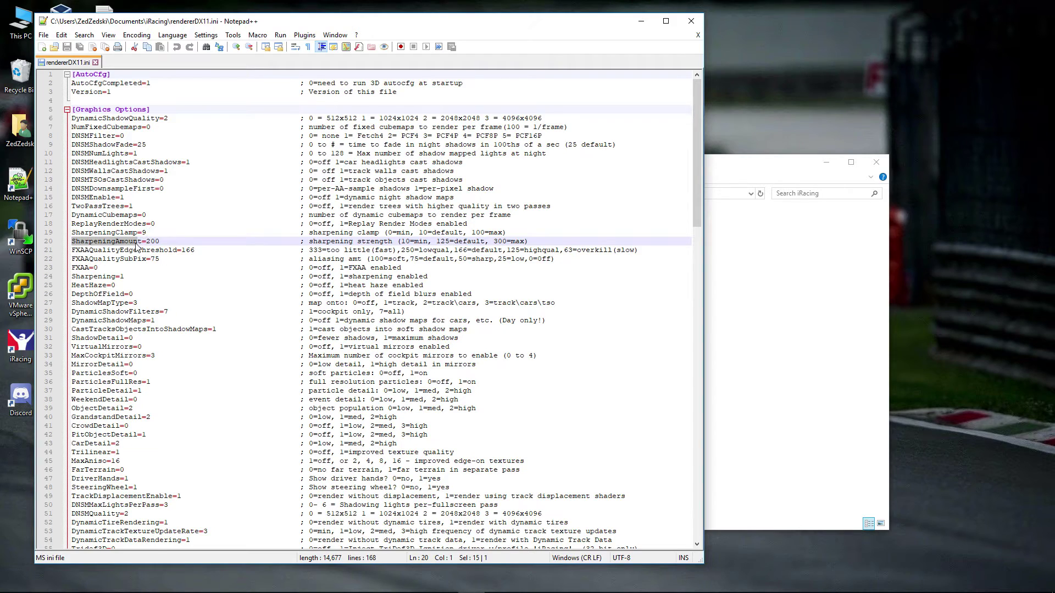
Step: Highlight the SharpeningAmount entry under Graphics Options and its value, and place the text cursor inside that value
left_click_drag(141, 242, 70, 241)
left_click_drag(146, 242, 160, 241)
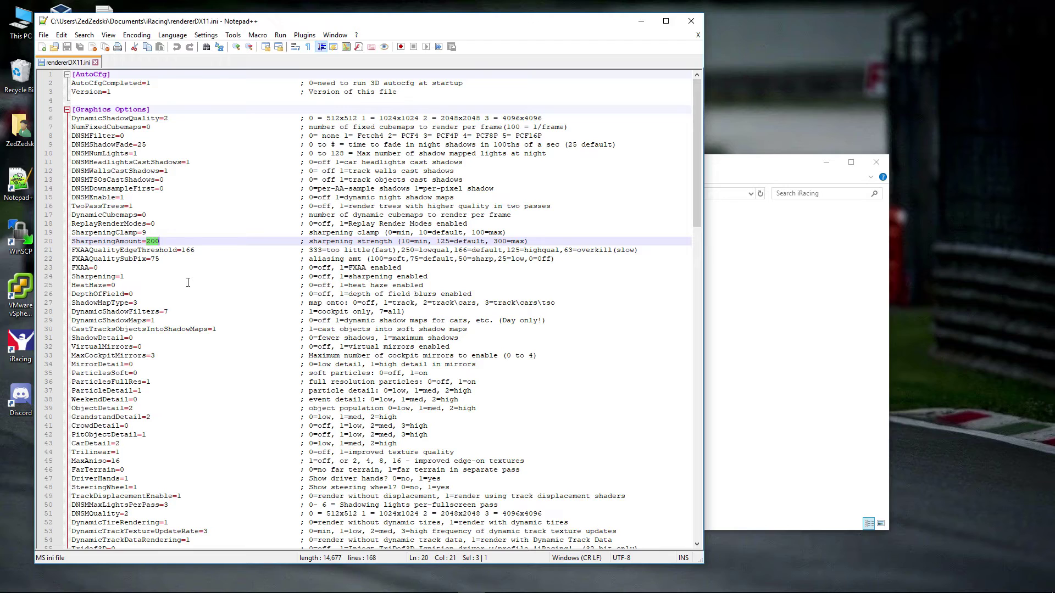
left_click(147, 242)
Step: Look through the remaining Graphics Options and the MonitorSetup, Oculus Rift, OpenVR and Replay Graphics sections of rendererDX11.ini
scroll(233, 272, "down", 2)
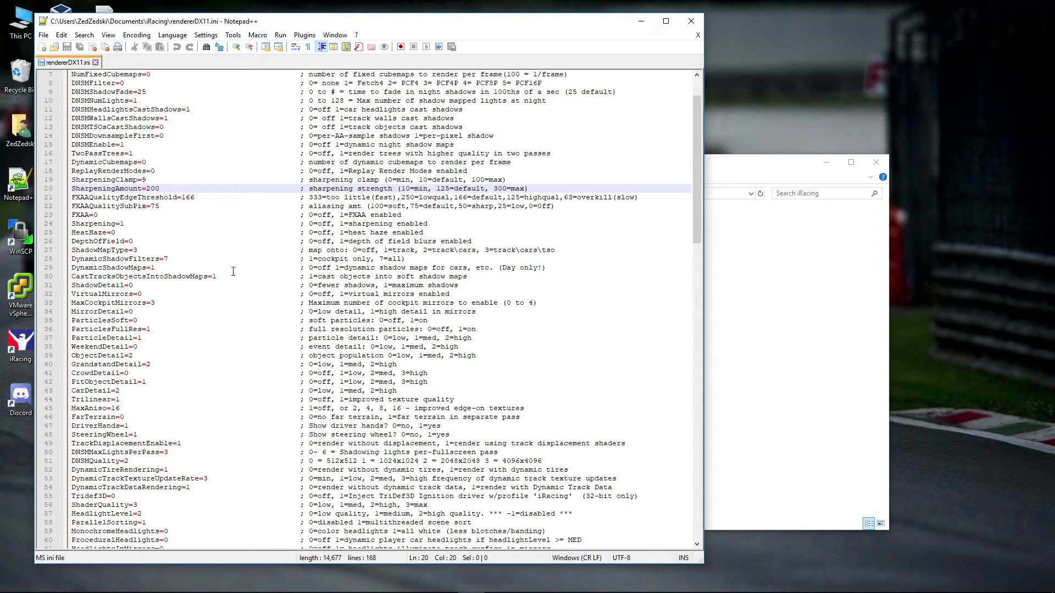
scroll(233, 272, "down", 4)
scroll(233, 271, "up", 6)
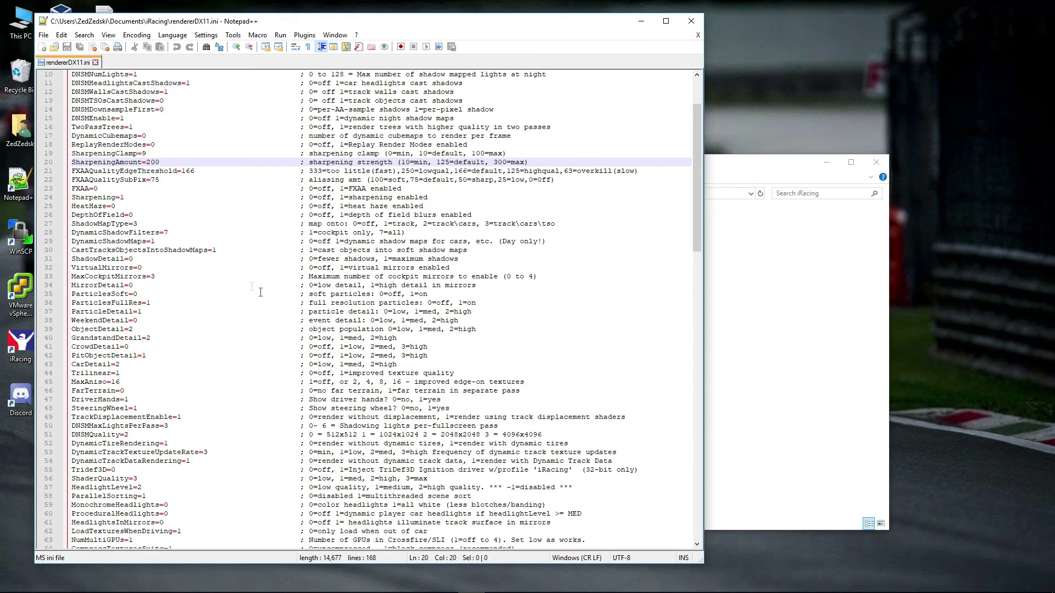
scroll(263, 294, "up", 2)
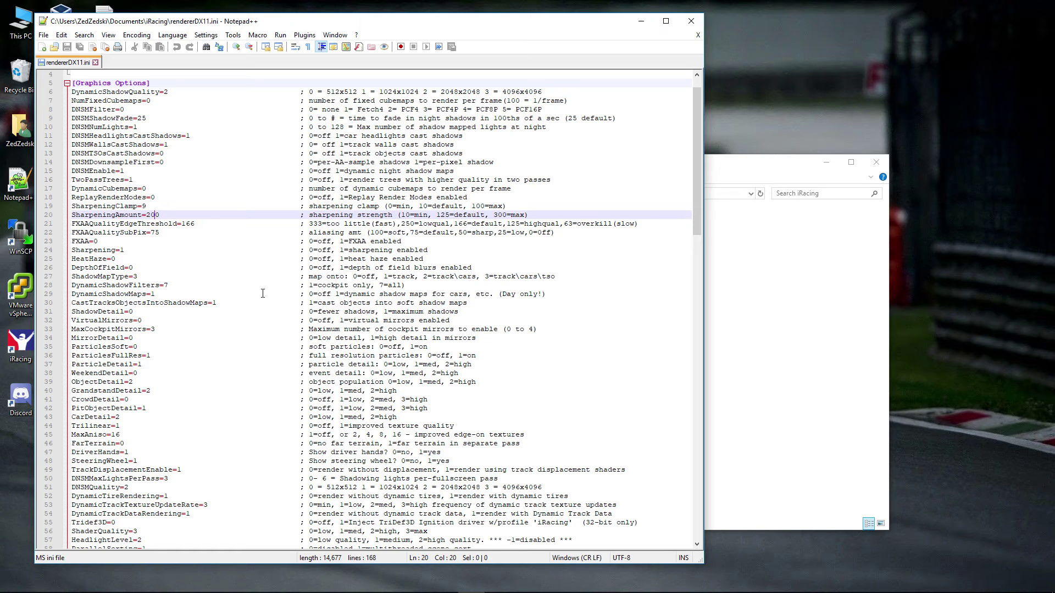
scroll(263, 293, "down", 5)
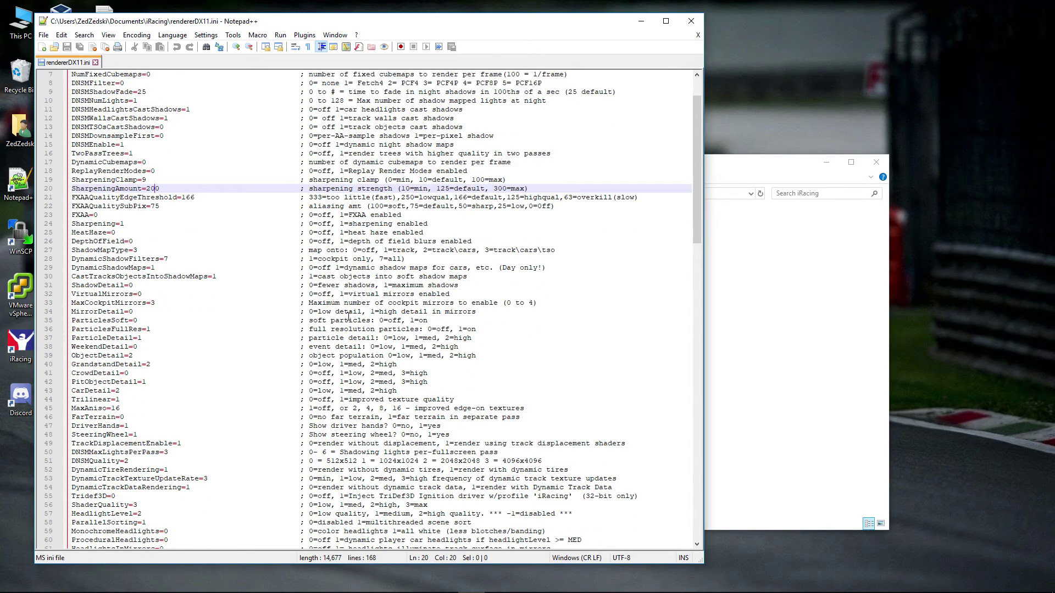
scroll(161, 277, "down", 20)
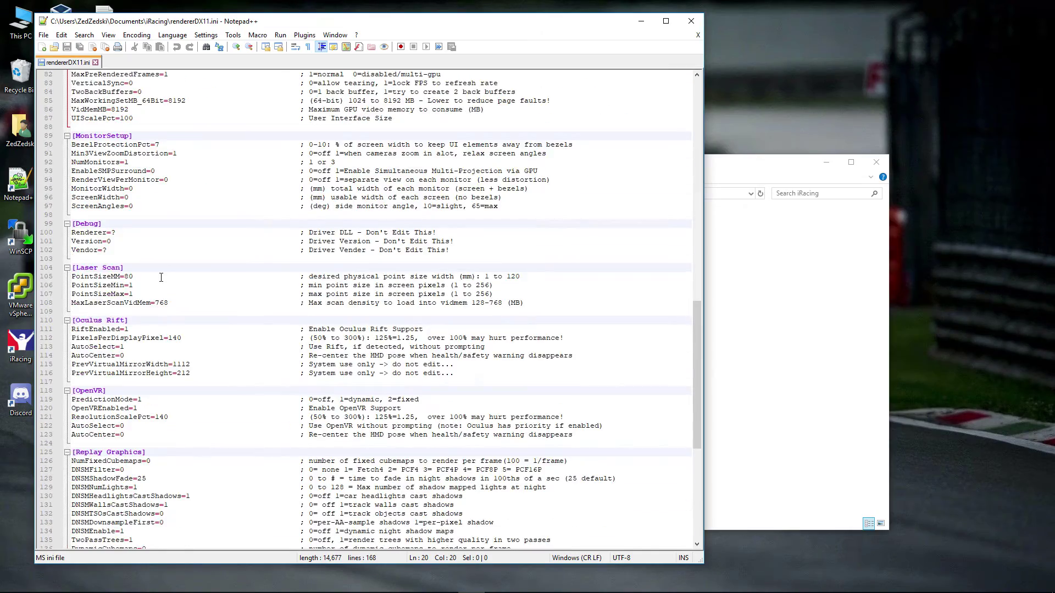
scroll(161, 277, "down", 2)
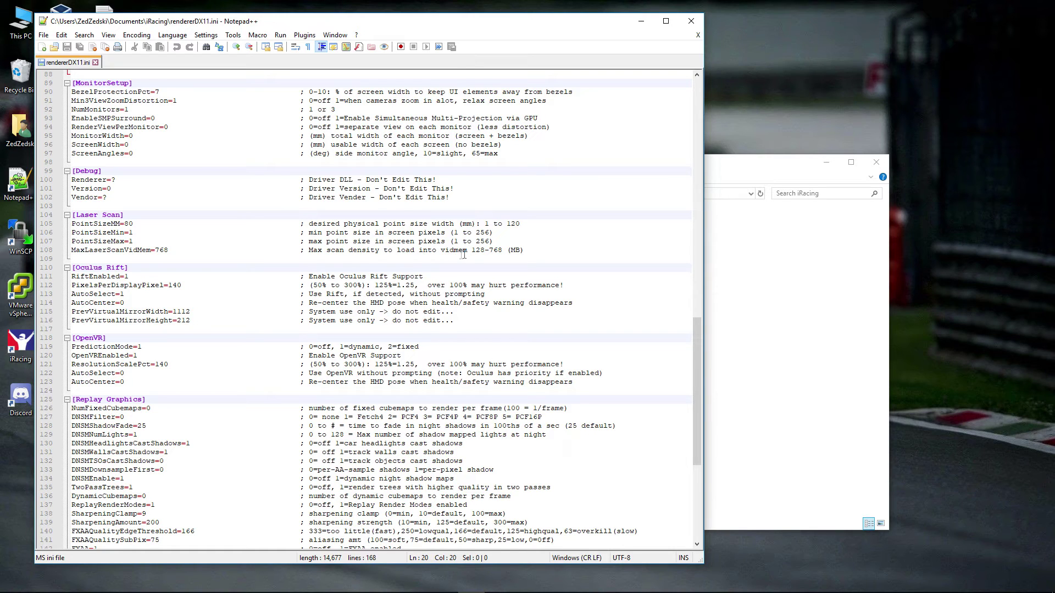
scroll(237, 337, "up", 3)
scroll(235, 336, "up", 8)
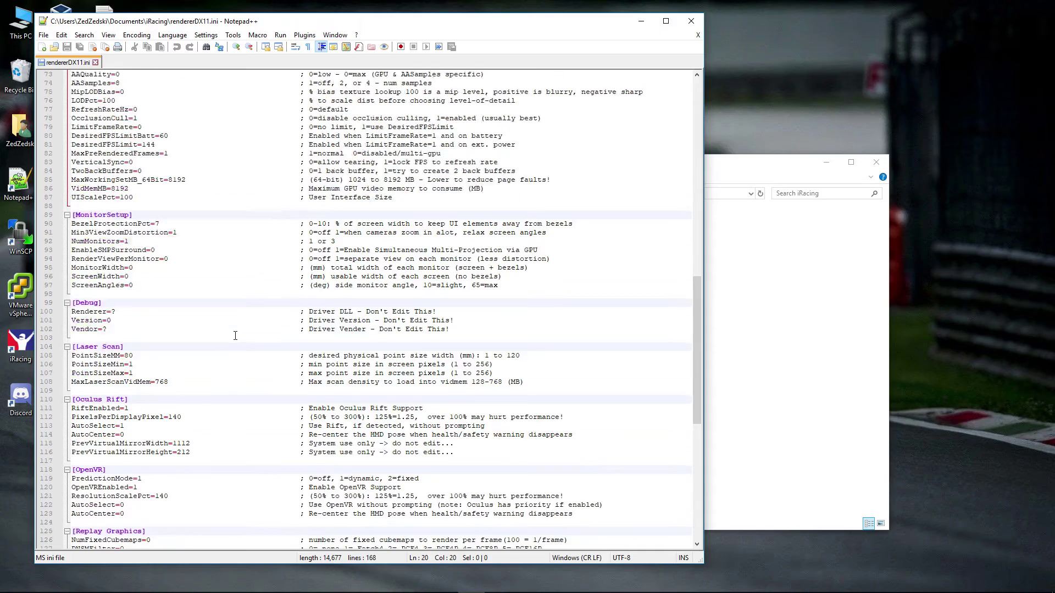
scroll(236, 336, "up", 4)
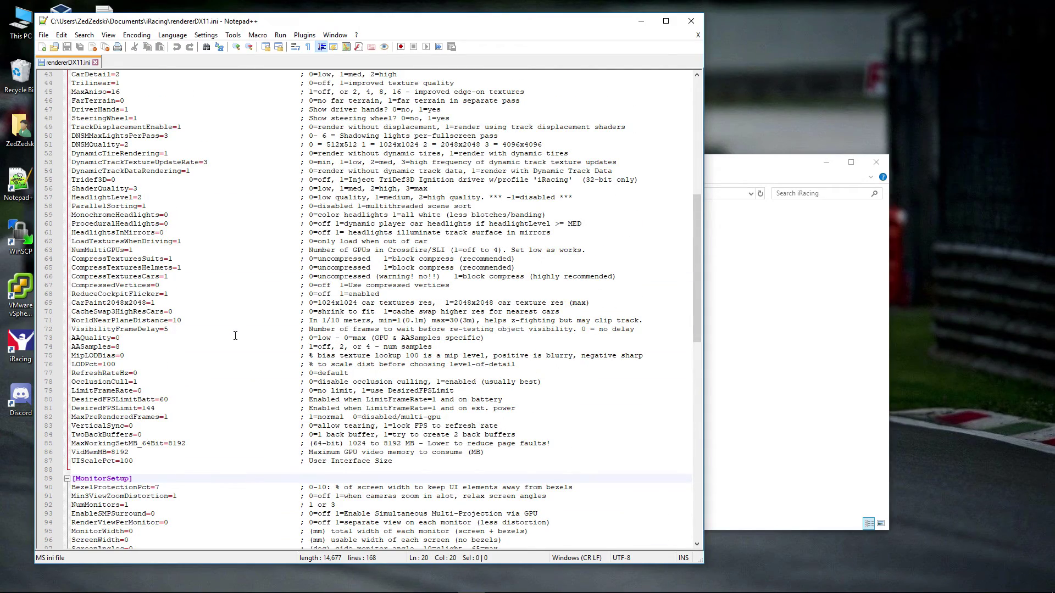
scroll(235, 336, "up", 3)
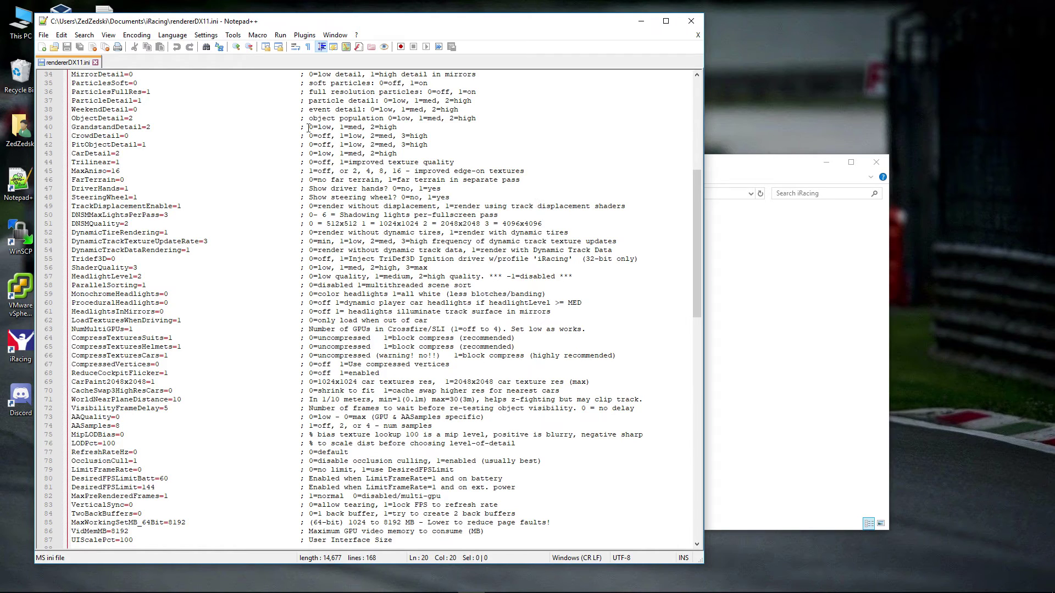
Step: Close rendererDX11.ini and Notepad++ and return to the iRacing folder in File Explorer
left_click(96, 62)
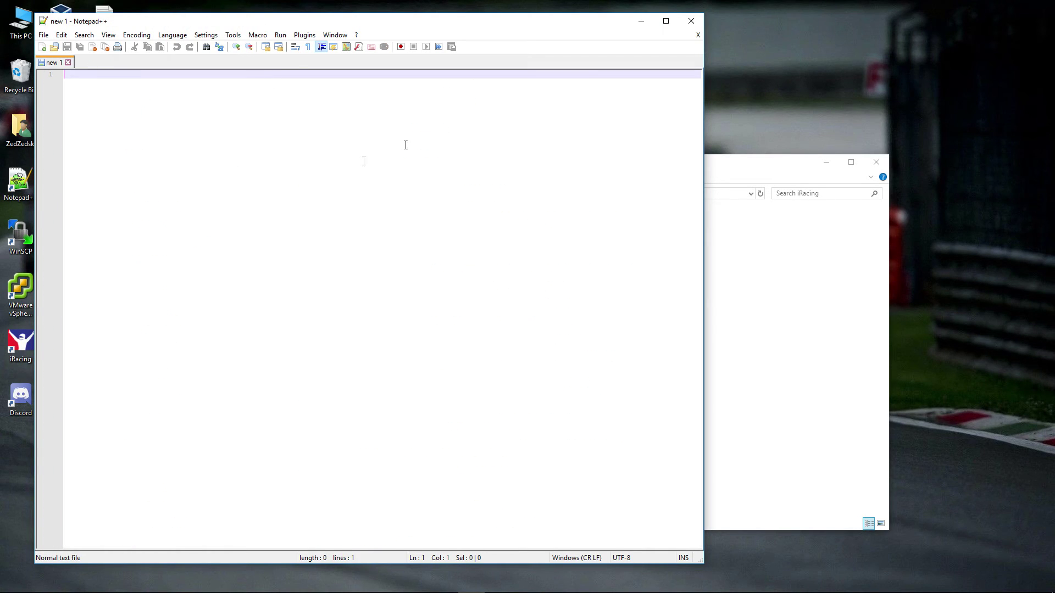
left_click(692, 21)
left_click(393, 470)
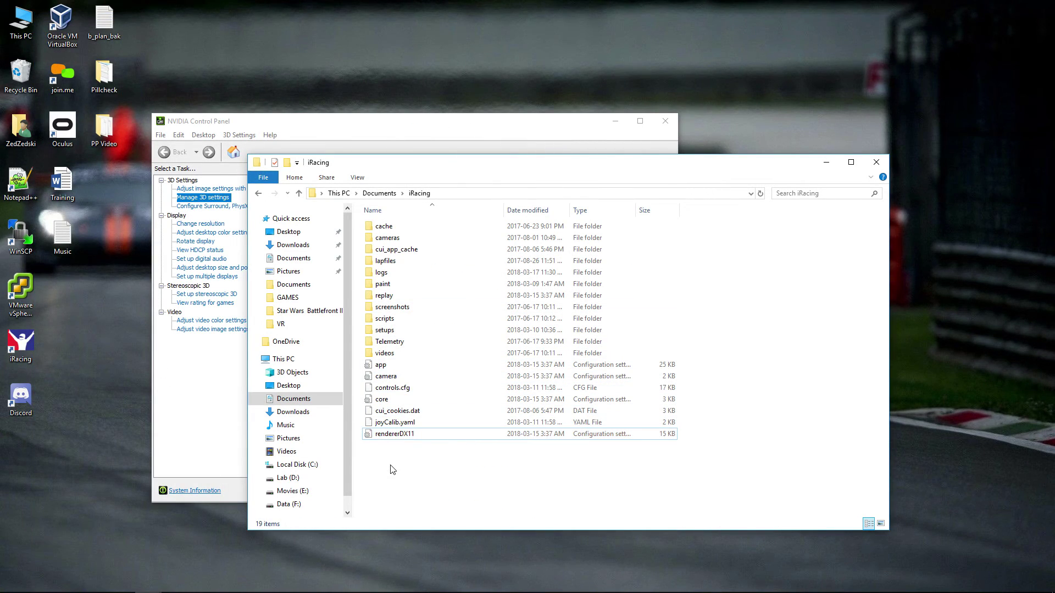